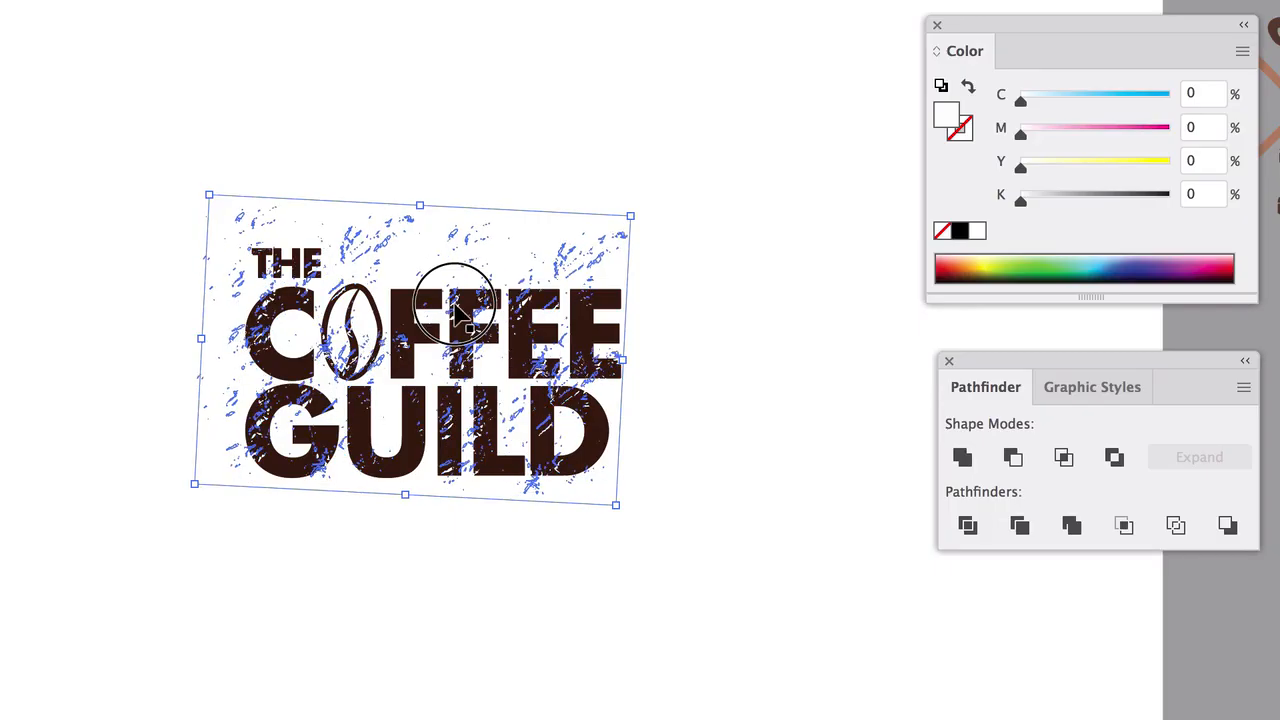
# Step: Shift the white speckled texture slightly down across the brown THE COFFEE GUILD lettering
pyautogui.moveTo(484, 328); pyautogui.dragTo(494, 325)
pyautogui.click(462, 339)
pyautogui.click(463, 343)
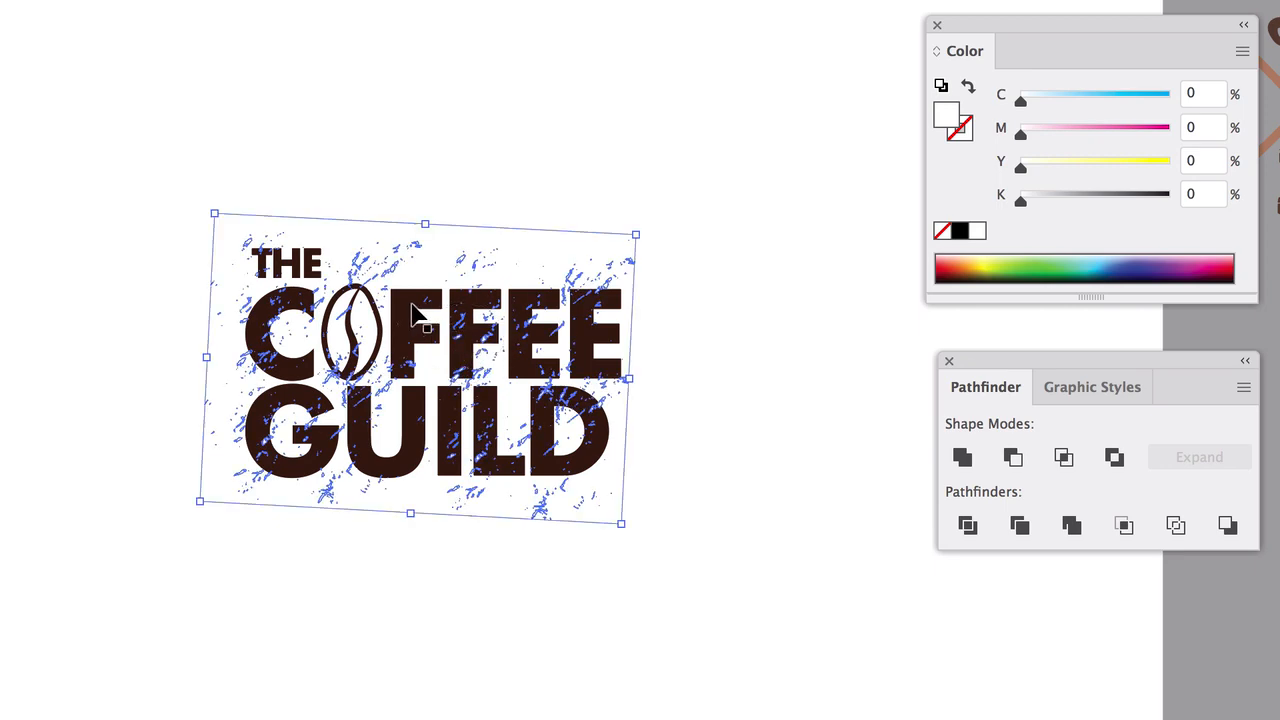
# Step: Enlarge the brown logo and its texture together, reposition them and clear the selection
pyautogui.hotkey('ctrl', 'a')
pyautogui.moveTo(634, 221); pyautogui.dragTo(740, 155)
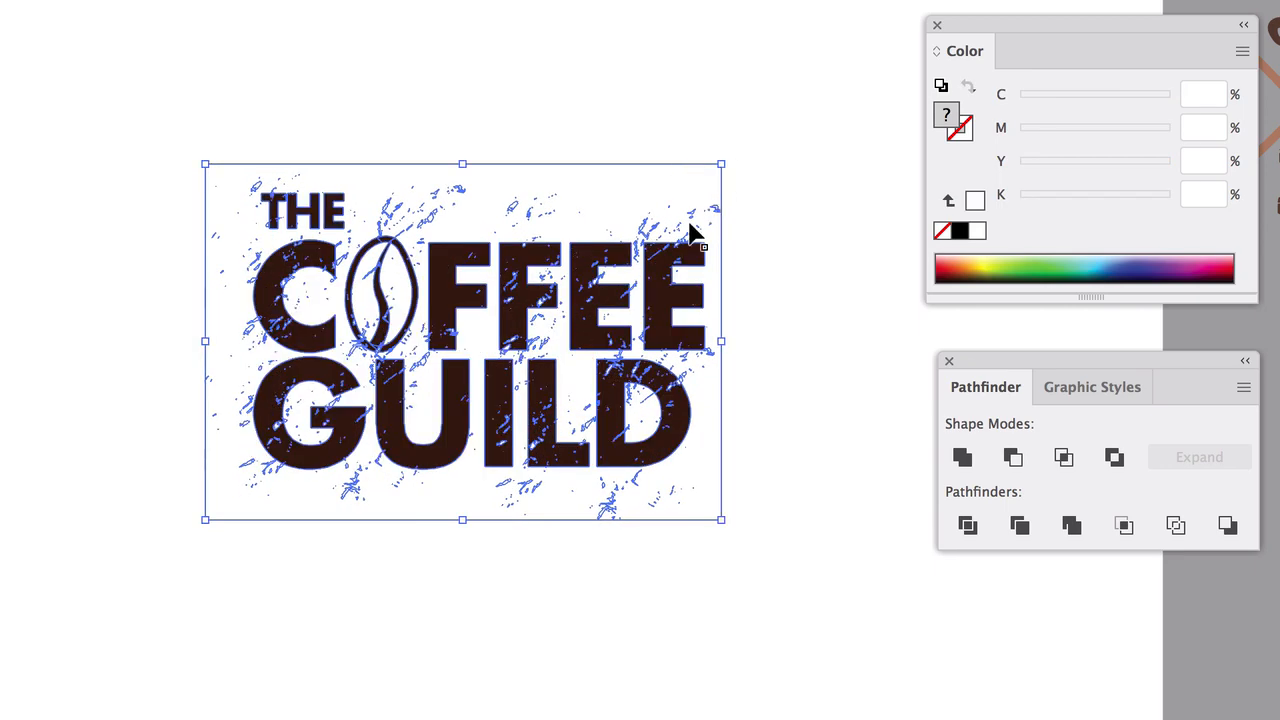
pyautogui.moveTo(646, 290); pyautogui.dragTo(616, 308)
pyautogui.click(804, 8)
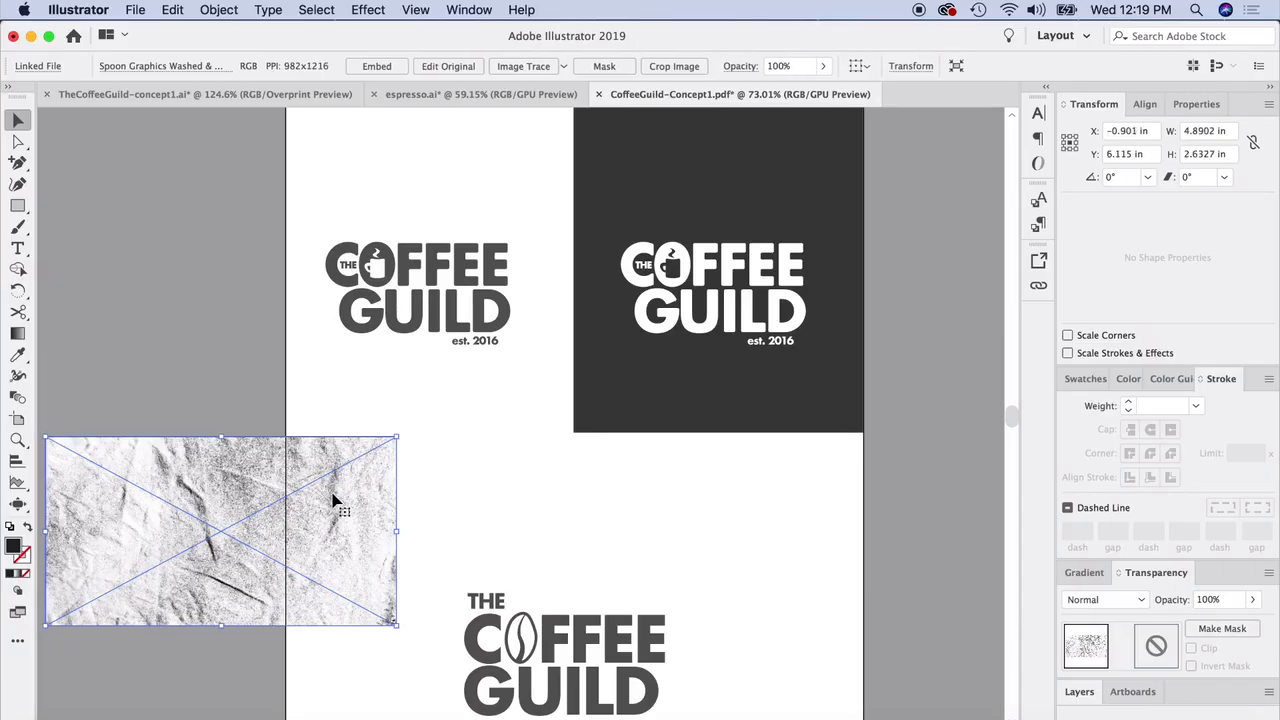
# Step: Place the linked wrinkled texture over the grey cup logo on white, select both and make an opacity mask
pyautogui.moveTo(335, 500); pyautogui.dragTo(403, 455)
pyautogui.scroll(1, 403, 455)
pyautogui.moveTo(292, 209); pyautogui.dragTo(540, 396)
pyautogui.rightClick(475, 311)
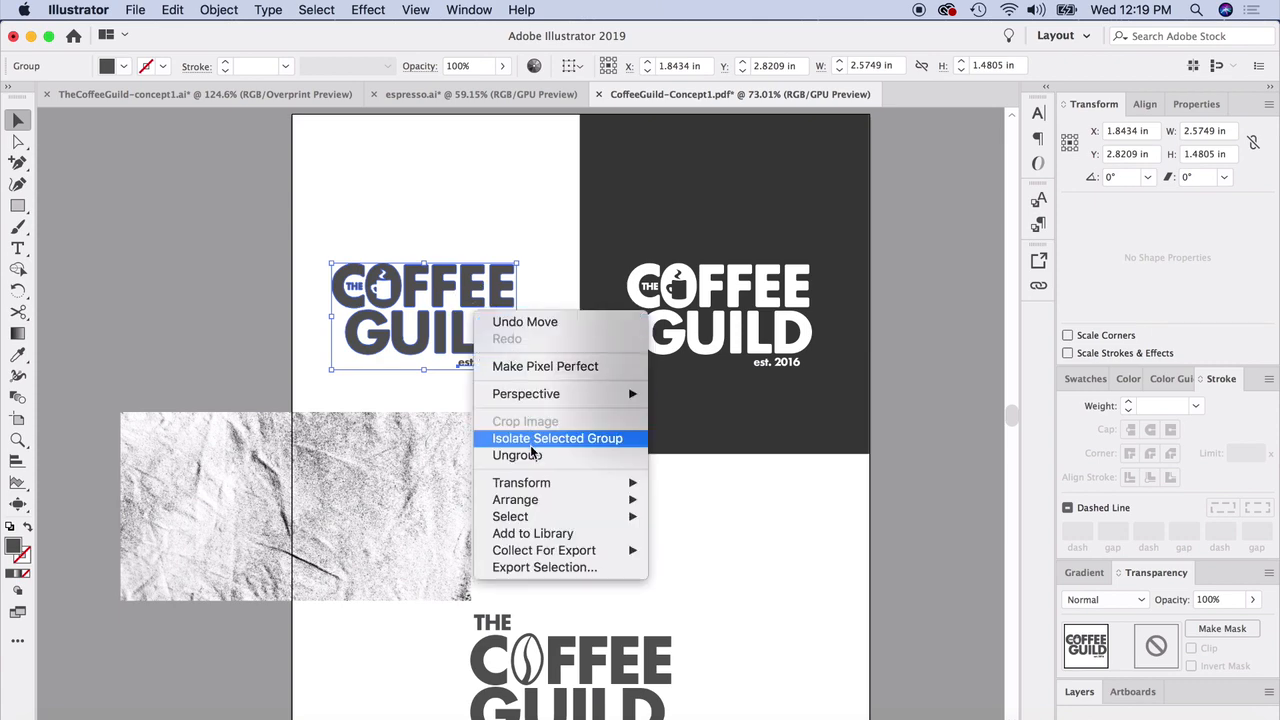
pyautogui.click(457, 386)
pyautogui.moveTo(409, 491); pyautogui.dragTo(528, 315)
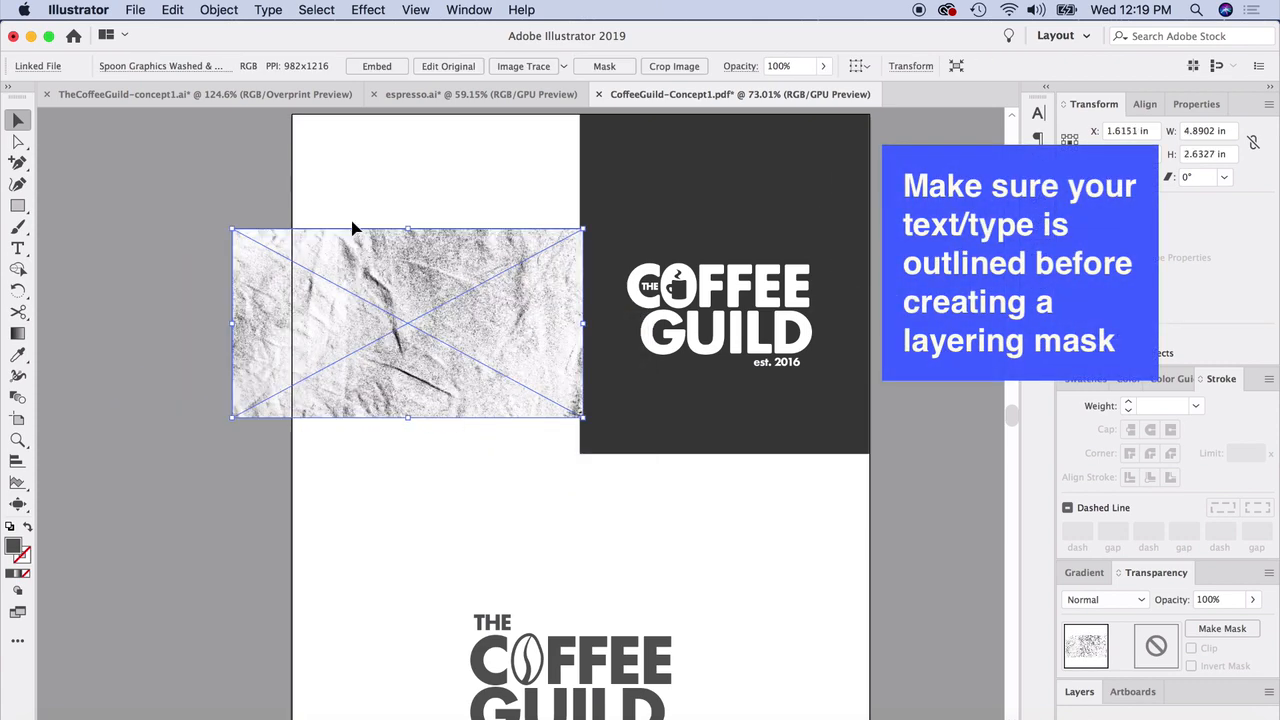
pyautogui.click(380, 200)
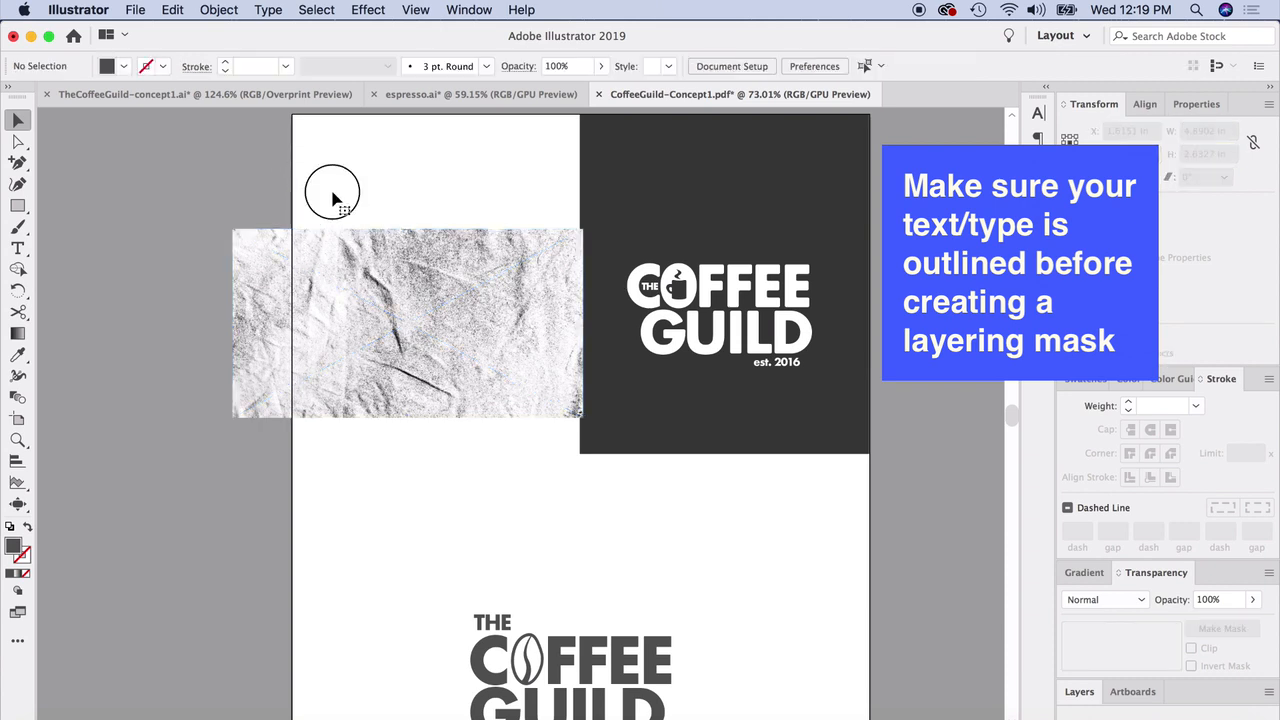
pyautogui.moveTo(337, 194); pyautogui.dragTo(528, 430)
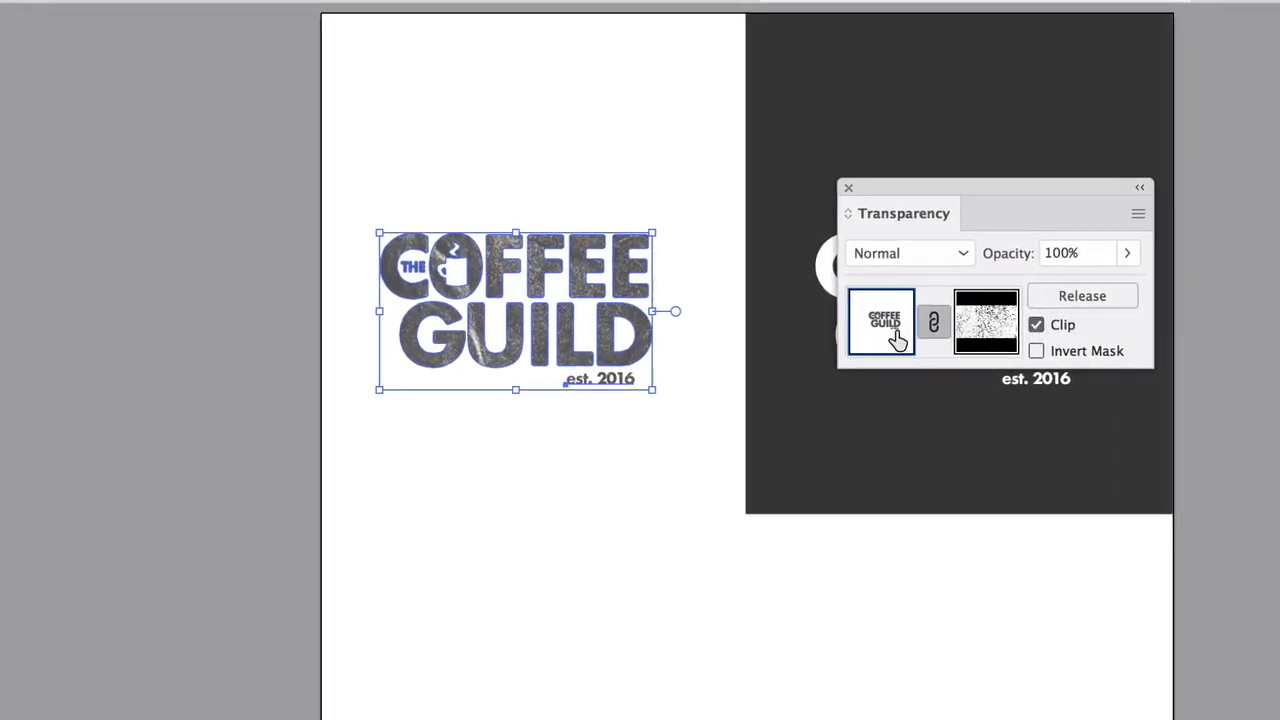
# Step: Change the masked cup logo's fill to black with the Color Picker
pyautogui.click(700, 332)
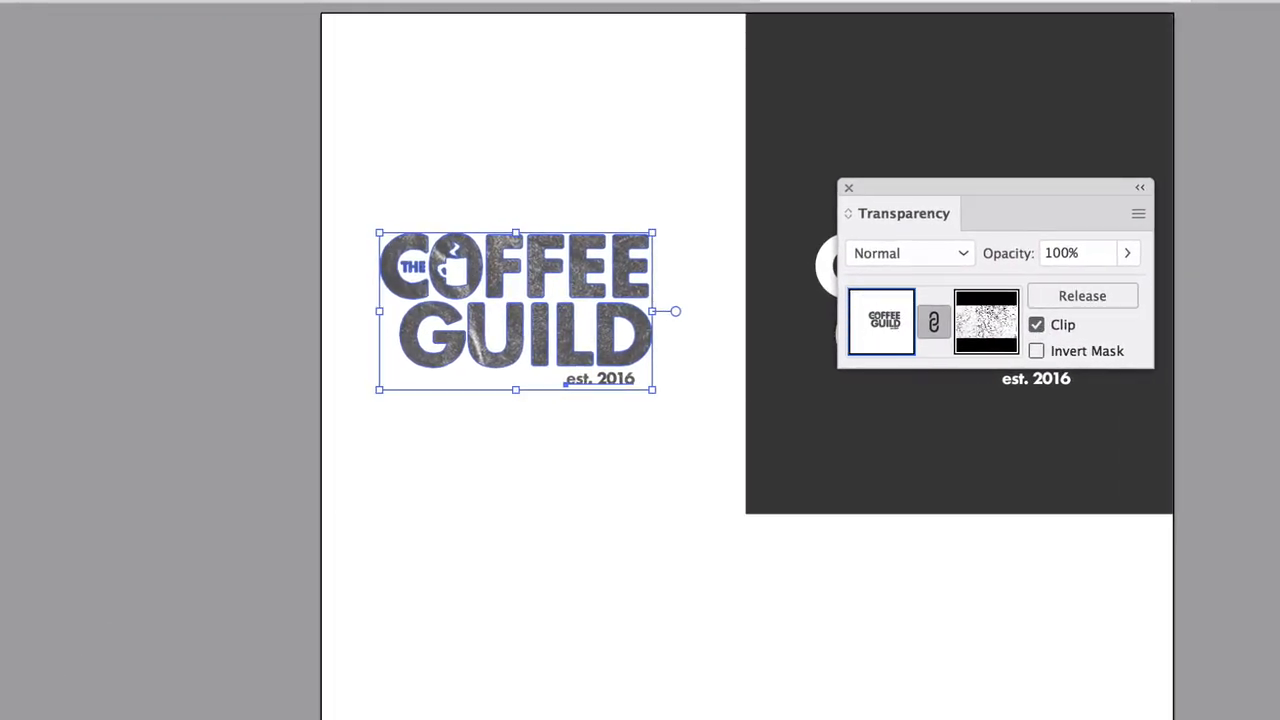
pyautogui.doubleClick(2, 600)
pyautogui.moveTo(833, 710); pyautogui.dragTo(764, 719)
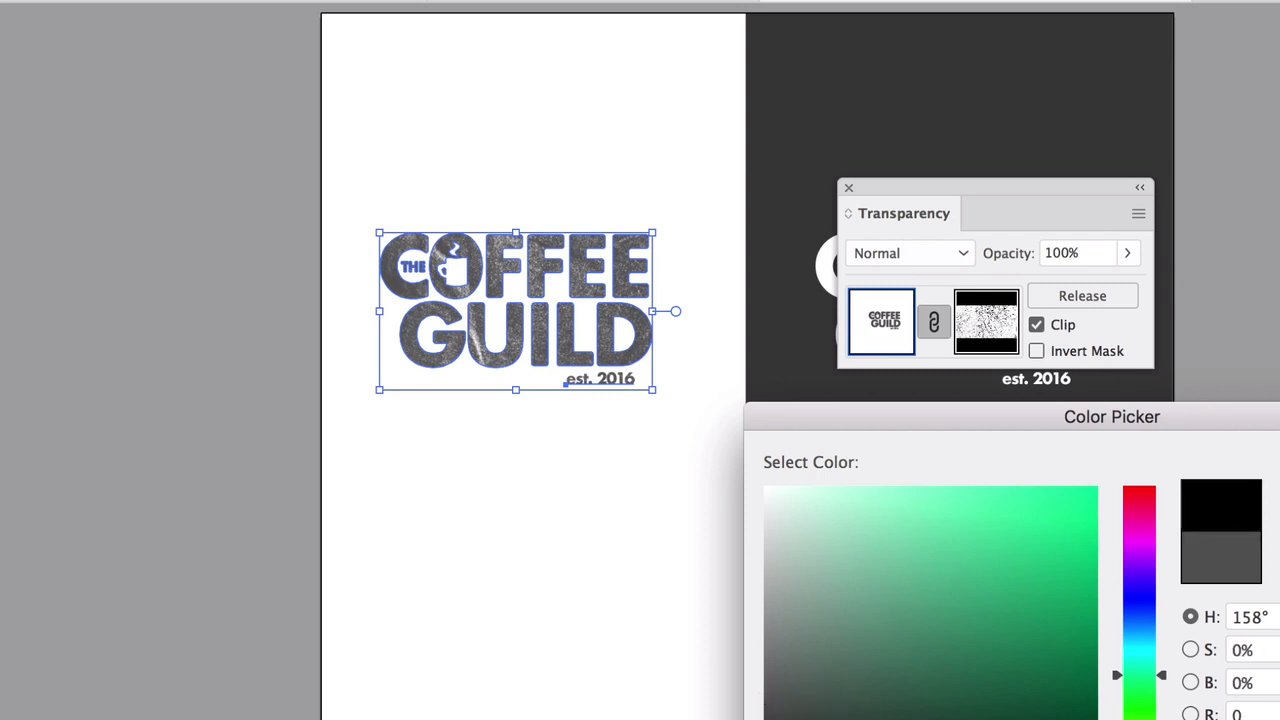
pyautogui.click(1278, 484)
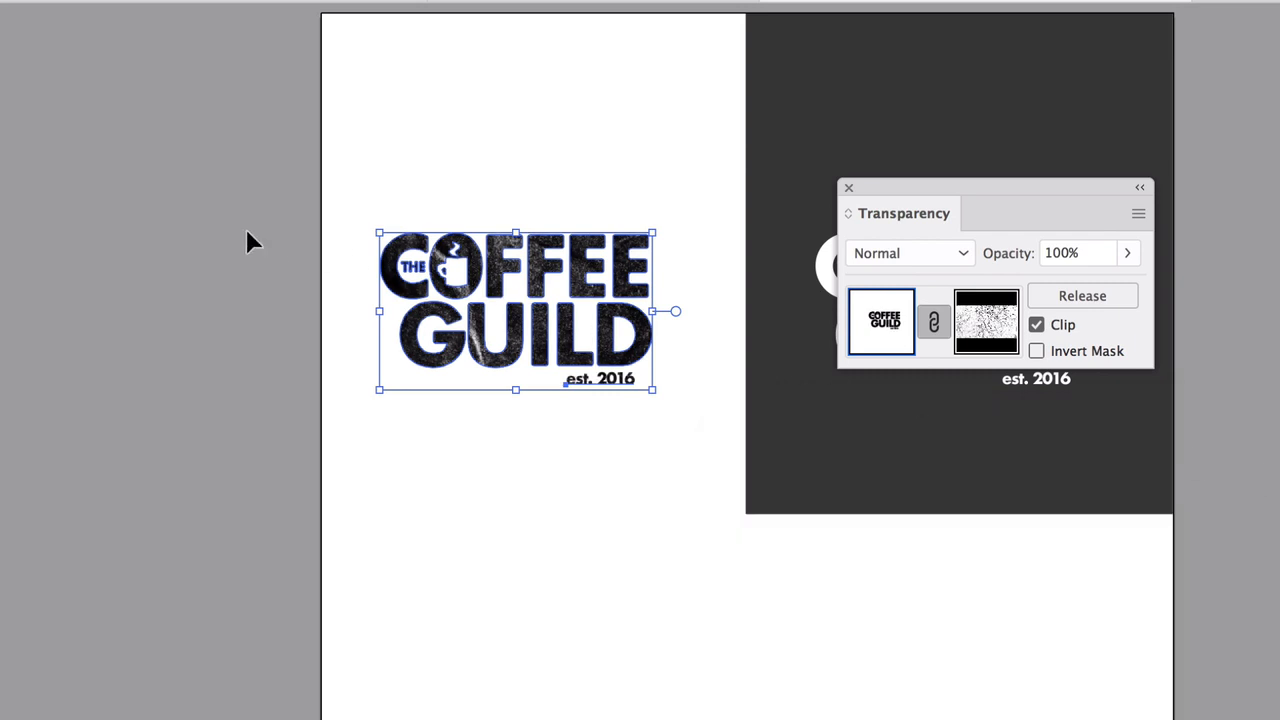
# Step: Reselect the whole masked black logo and activate its opacity mask to edit the texture
pyautogui.click(2, 64)
pyautogui.click(118, 187)
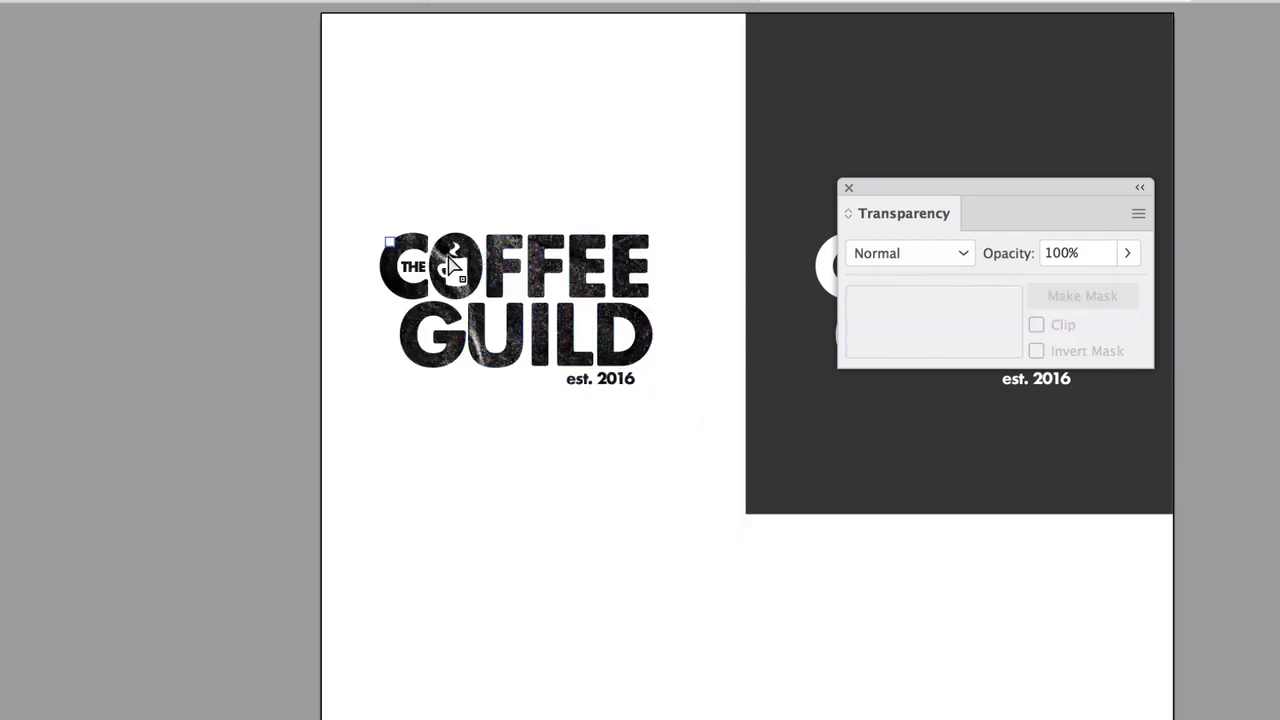
pyautogui.click(502, 257)
pyautogui.press('v')
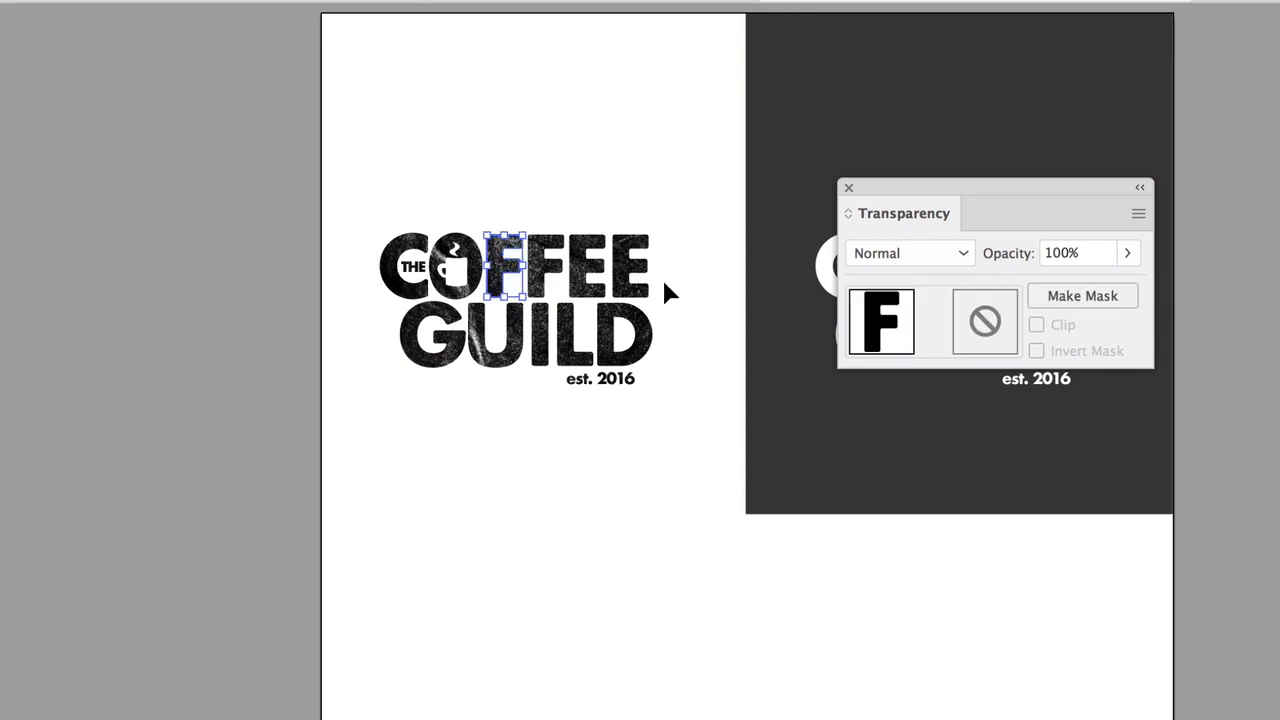
pyautogui.hotkey('ctrl', 'a')
pyautogui.click(1083, 296)
pyautogui.click(986, 321)
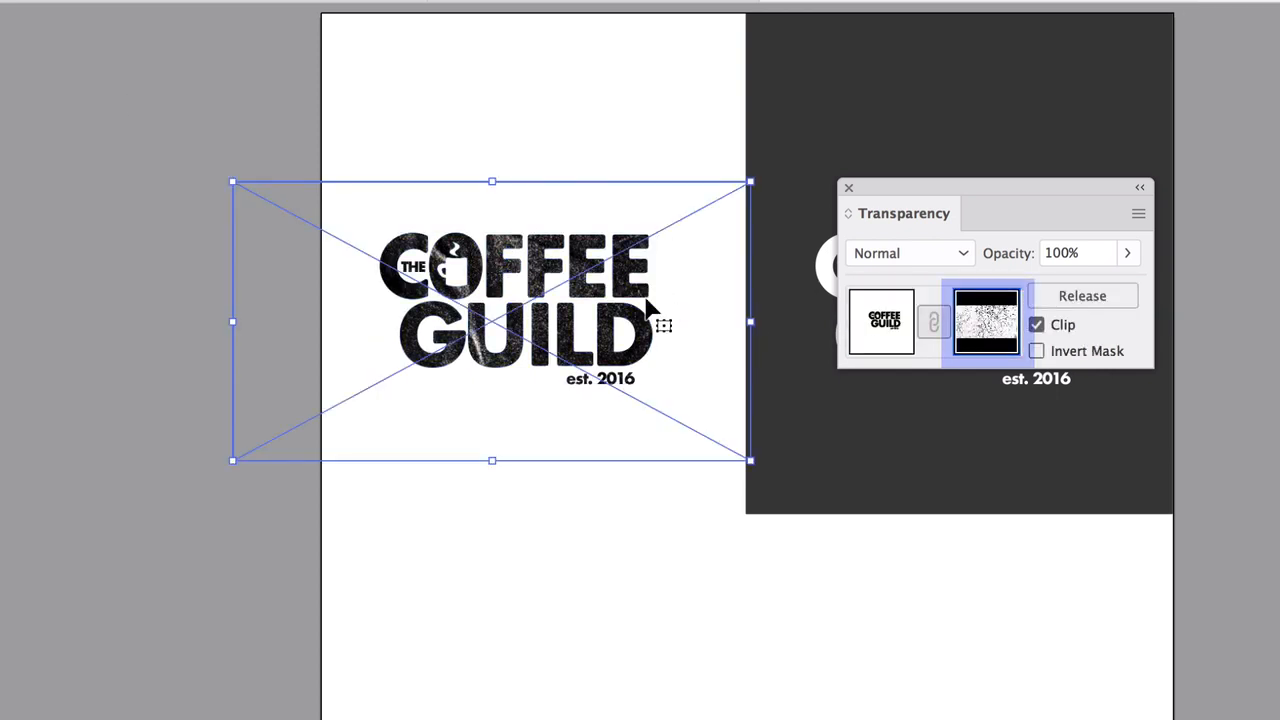
# Step: Reposition the texture inside the black logo's opacity mask and enlarge it beyond the lettering
pyautogui.moveTo(648, 308); pyautogui.dragTo(631, 221)
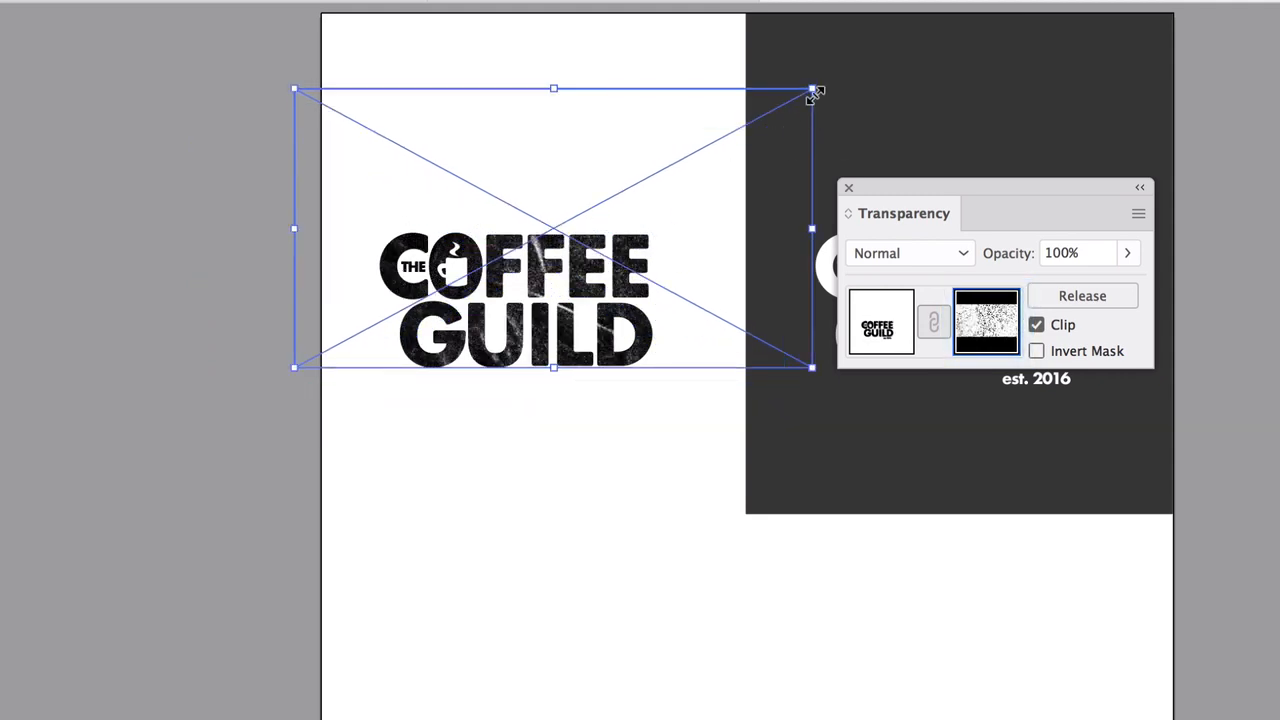
pyautogui.moveTo(815, 93); pyautogui.dragTo(943, 46)
pyautogui.moveTo(776, 308); pyautogui.dragTo(669, 453)
pyautogui.scroll(1, 549, 425)
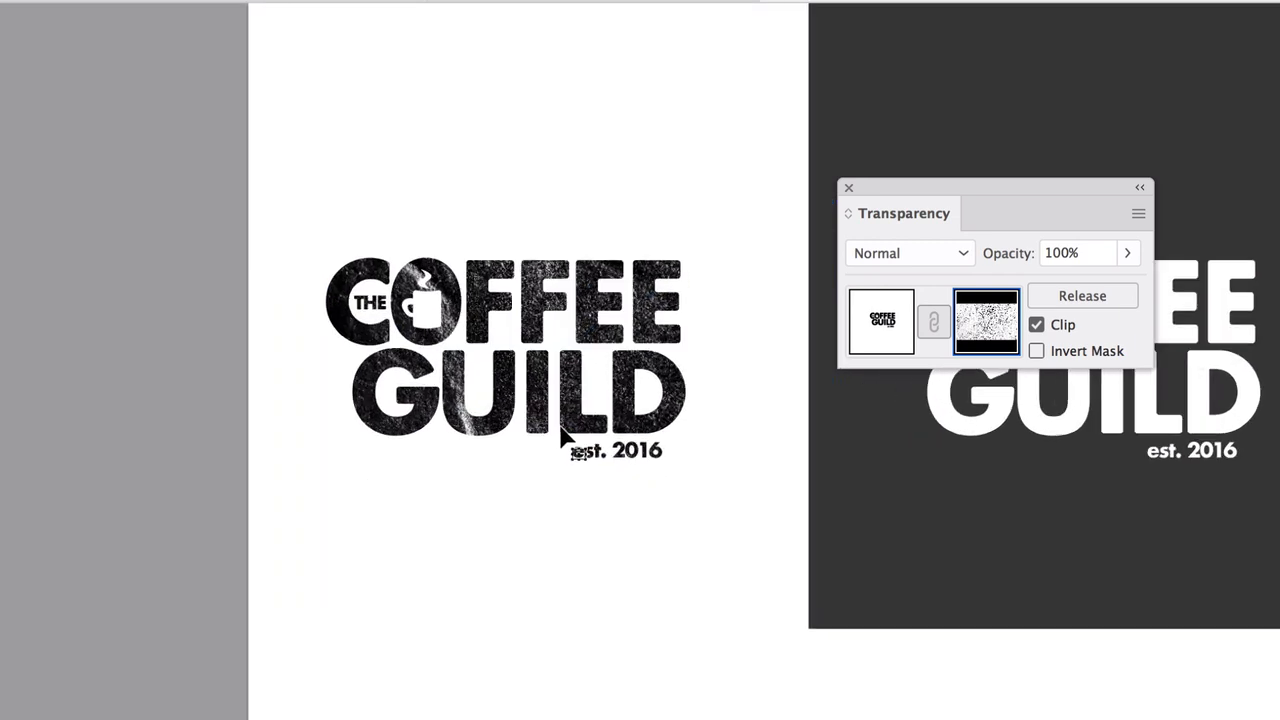
# Step: Shift the enlarged mask texture up and left across the black lettering, then clear the selection
pyautogui.moveTo(757, 511); pyautogui.dragTo(657, 460)
pyautogui.moveTo(726, 494); pyautogui.dragTo(672, 457)
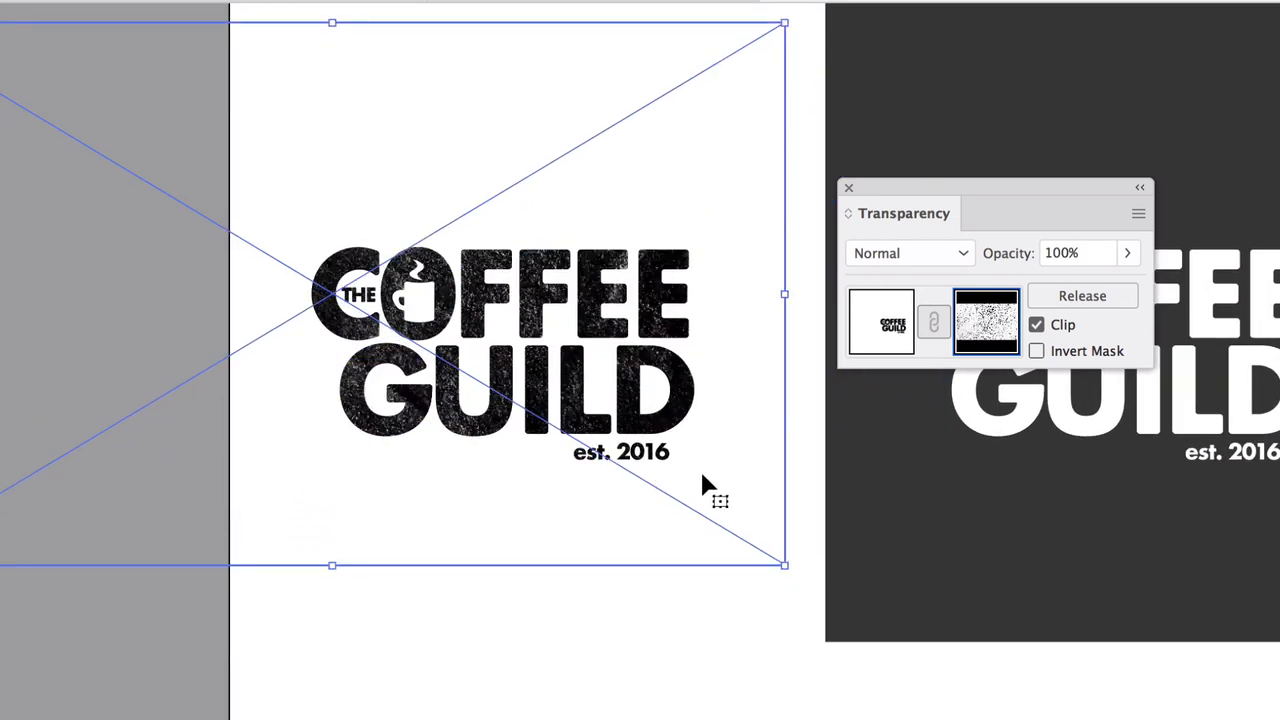
pyautogui.click(570, 678)
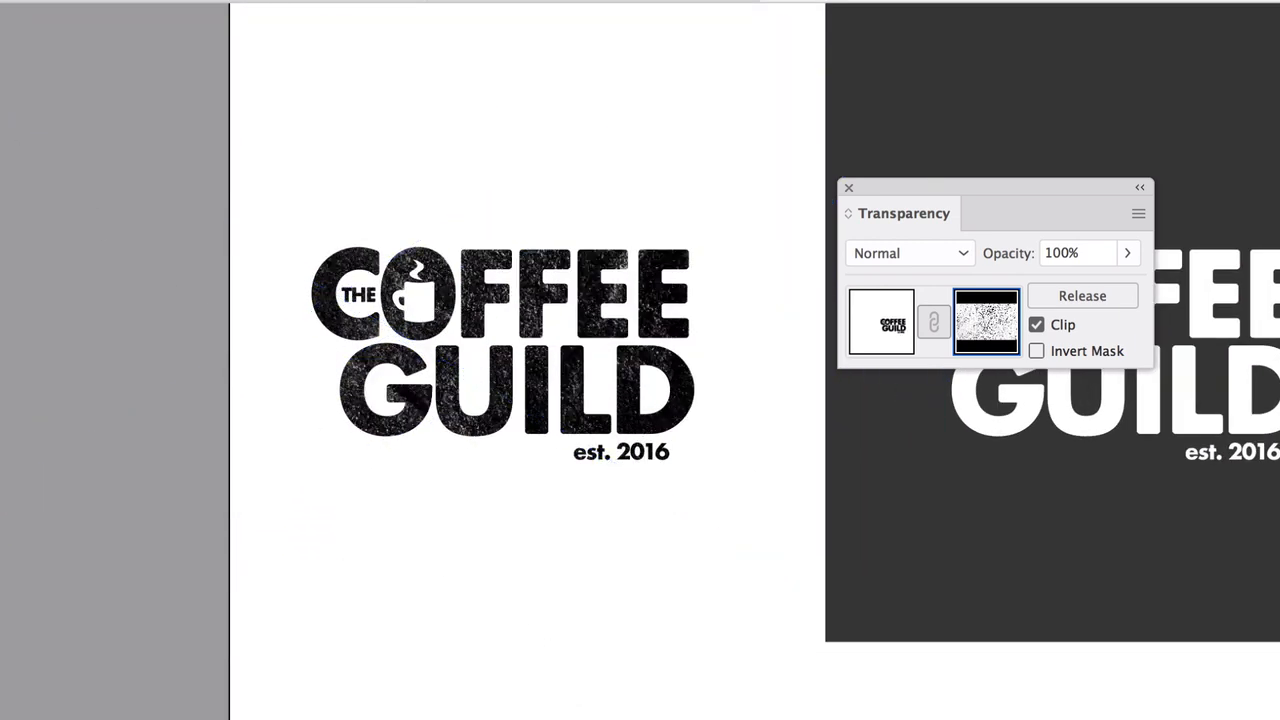
pyautogui.click(36, 63)
pyautogui.click(301, 624)
# Step: Apply the wrinkled texture as an opacity mask to the white cup logo on the dark square
pyautogui.hscroll(10, 303, 630)
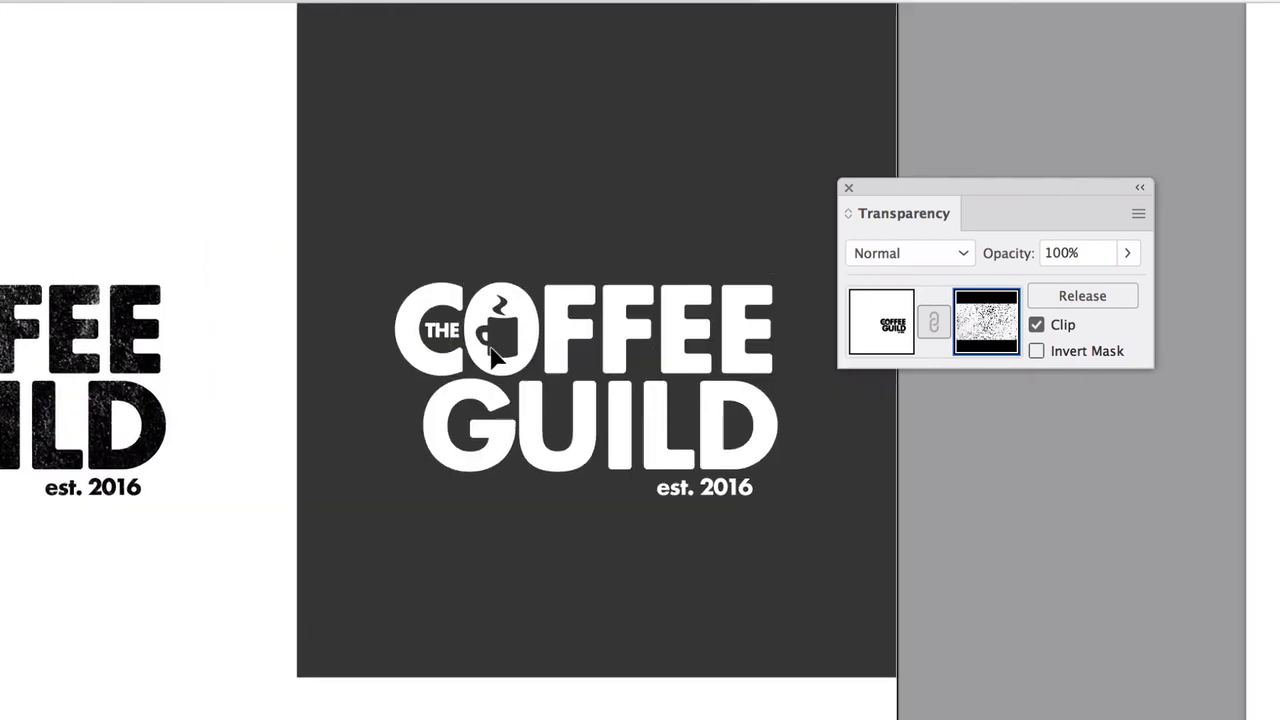
pyautogui.hscroll(-3, 519, 345)
pyautogui.scroll(-3, 520, 349)
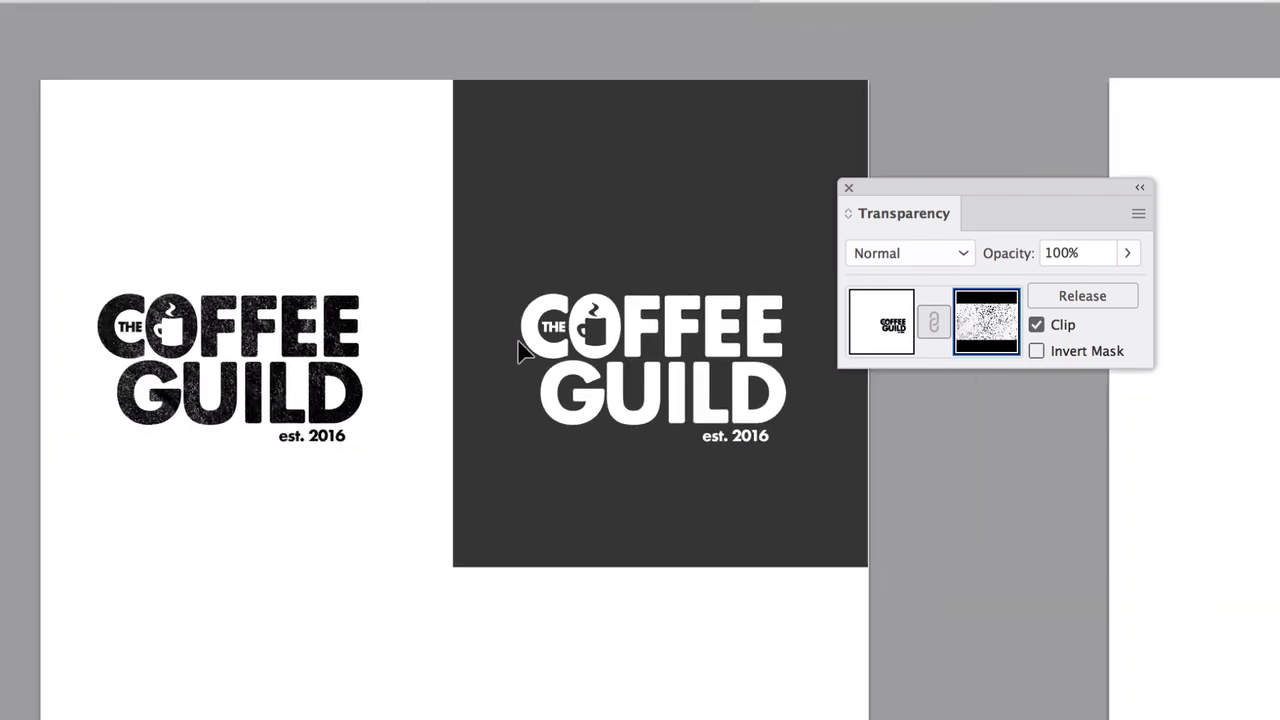
pyautogui.click(248, 322)
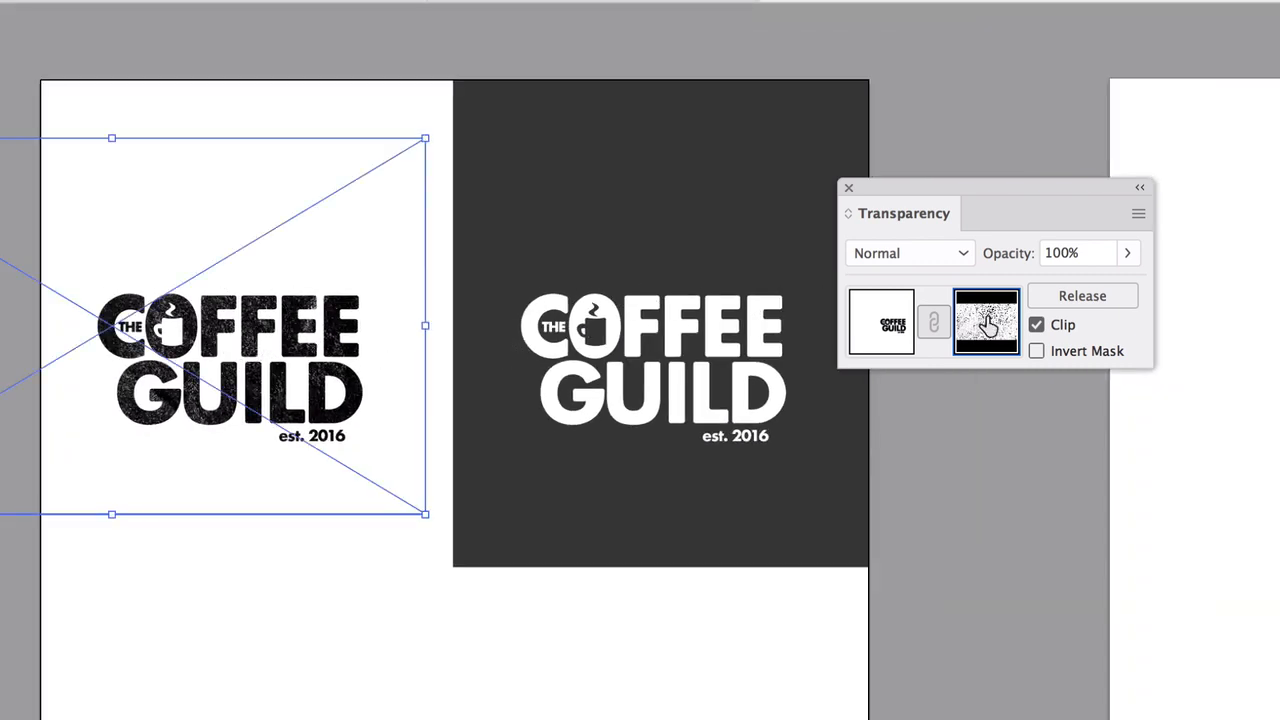
pyautogui.hscroll(-3, 462, 478)
pyautogui.scroll(-2, 462, 478)
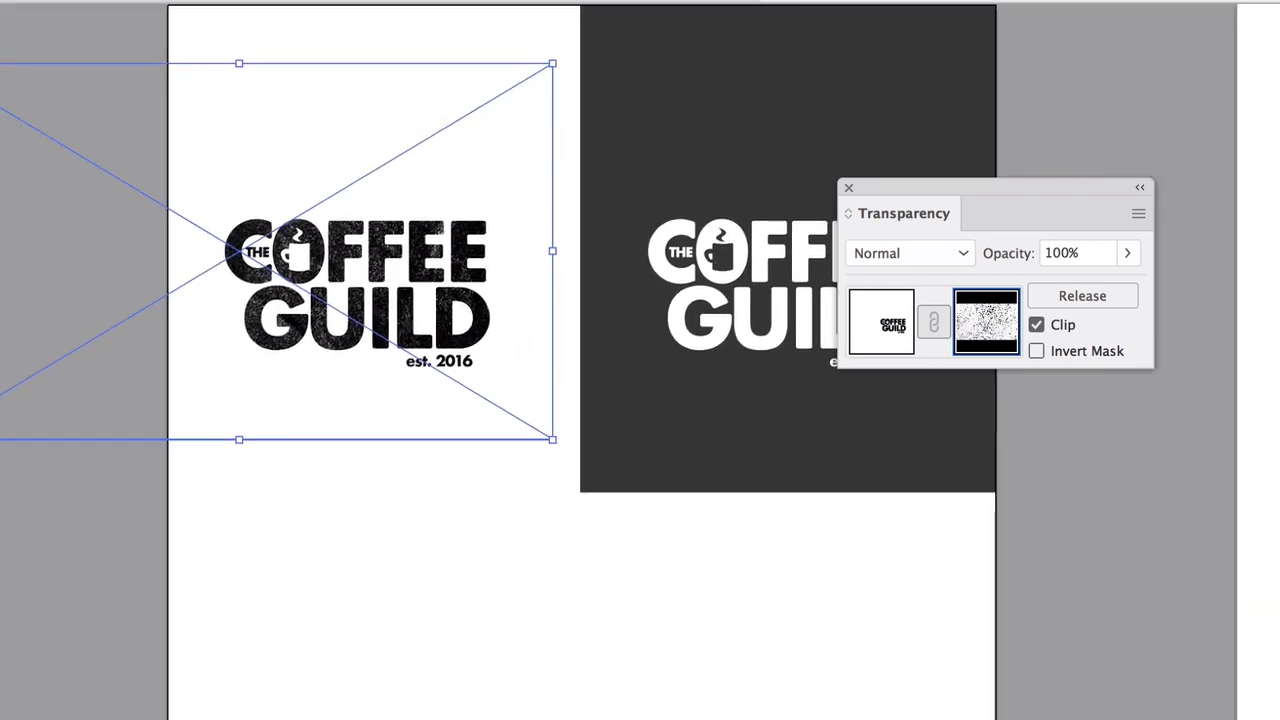
pyautogui.moveTo(210, 240); pyautogui.dragTo(631, 454)
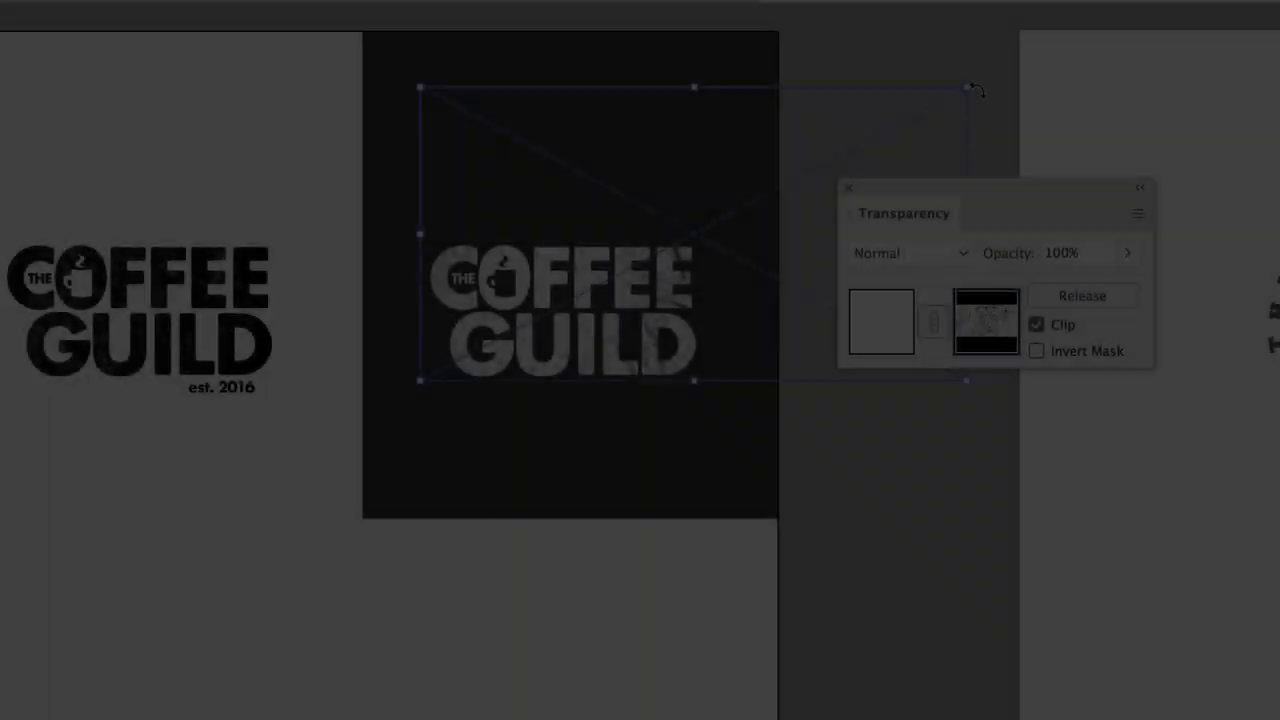
# Step: Enlarge the texture inside the white logo's opacity mask and clear the selection
pyautogui.moveTo(975, 90); pyautogui.dragTo(1040, 50)
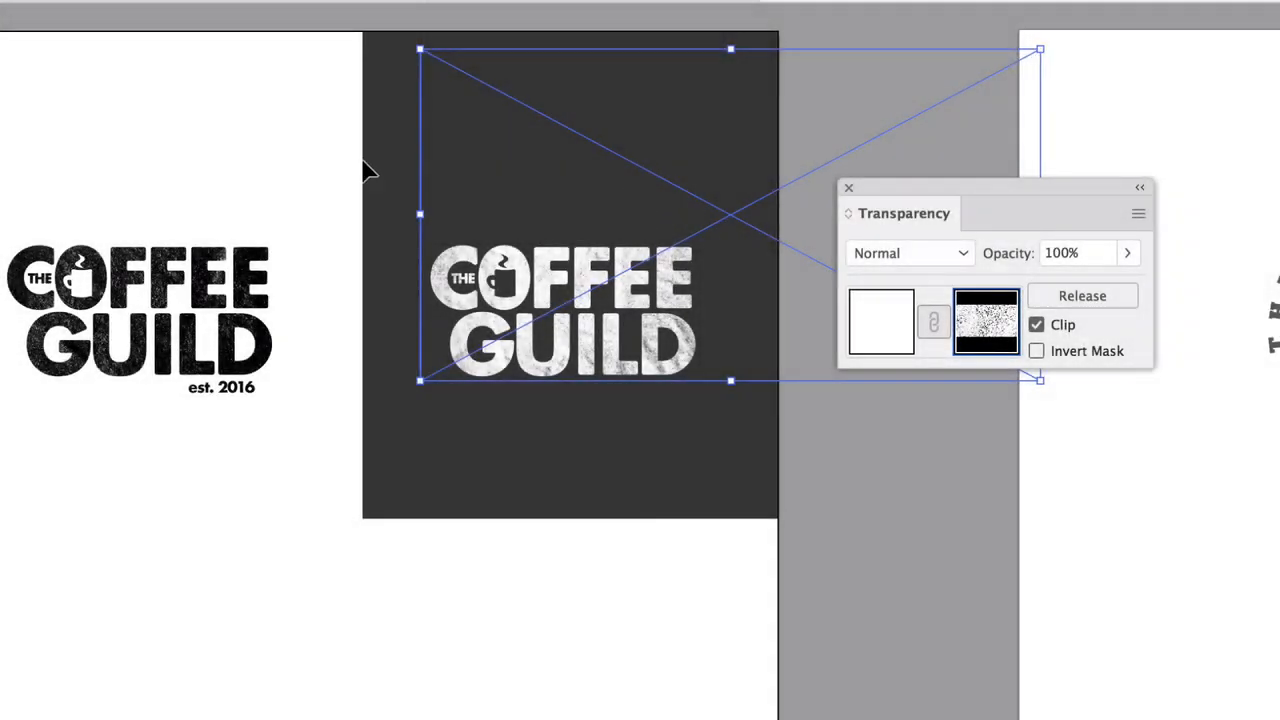
pyautogui.click(62, 140)
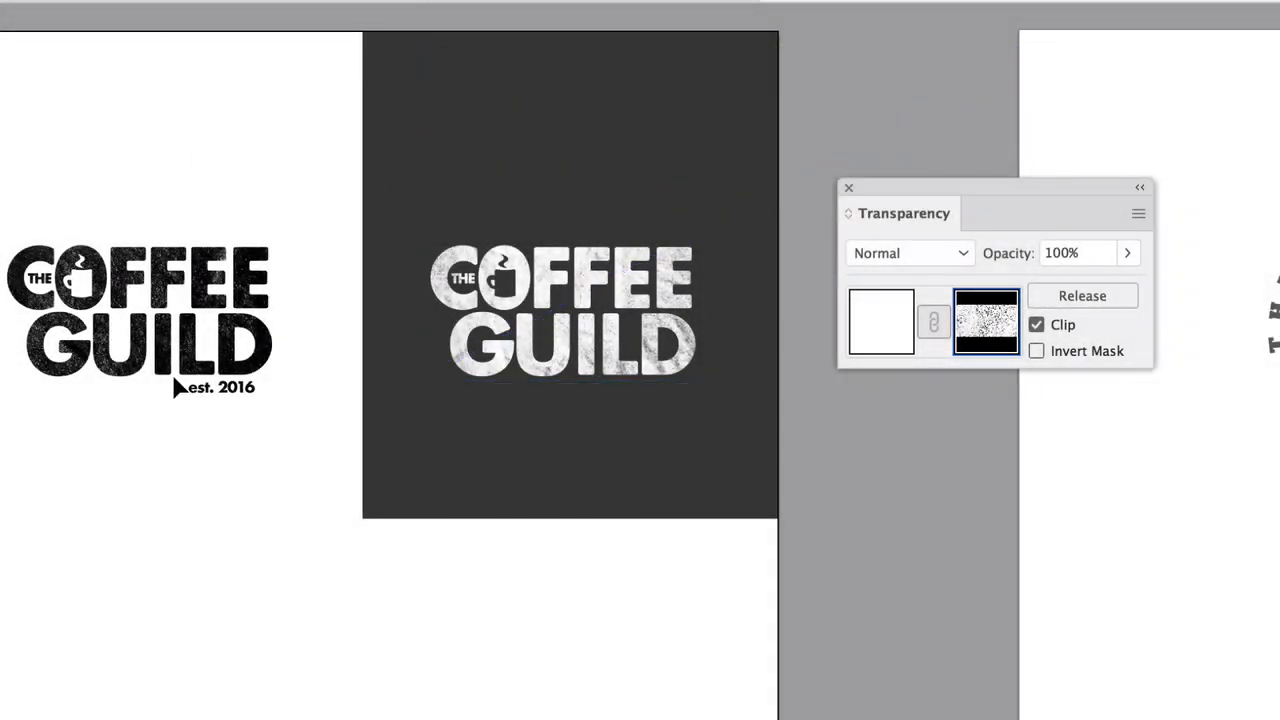
pyautogui.scroll(2, 175, 387)
pyautogui.hscroll(-2, 163, 391)
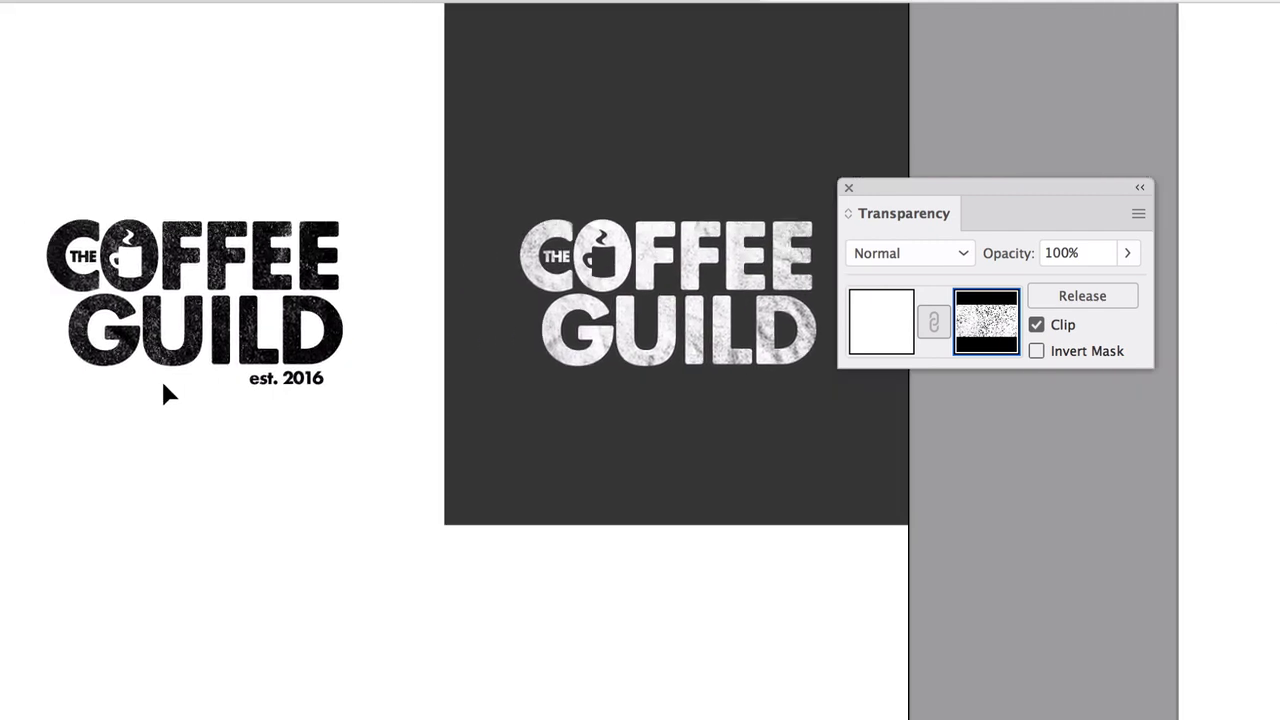
# Step: Move the Transparency panel clear of the artwork and select the grey coffee-bean logo on the white area
pyautogui.moveTo(885, 186); pyautogui.dragTo(990, 159)
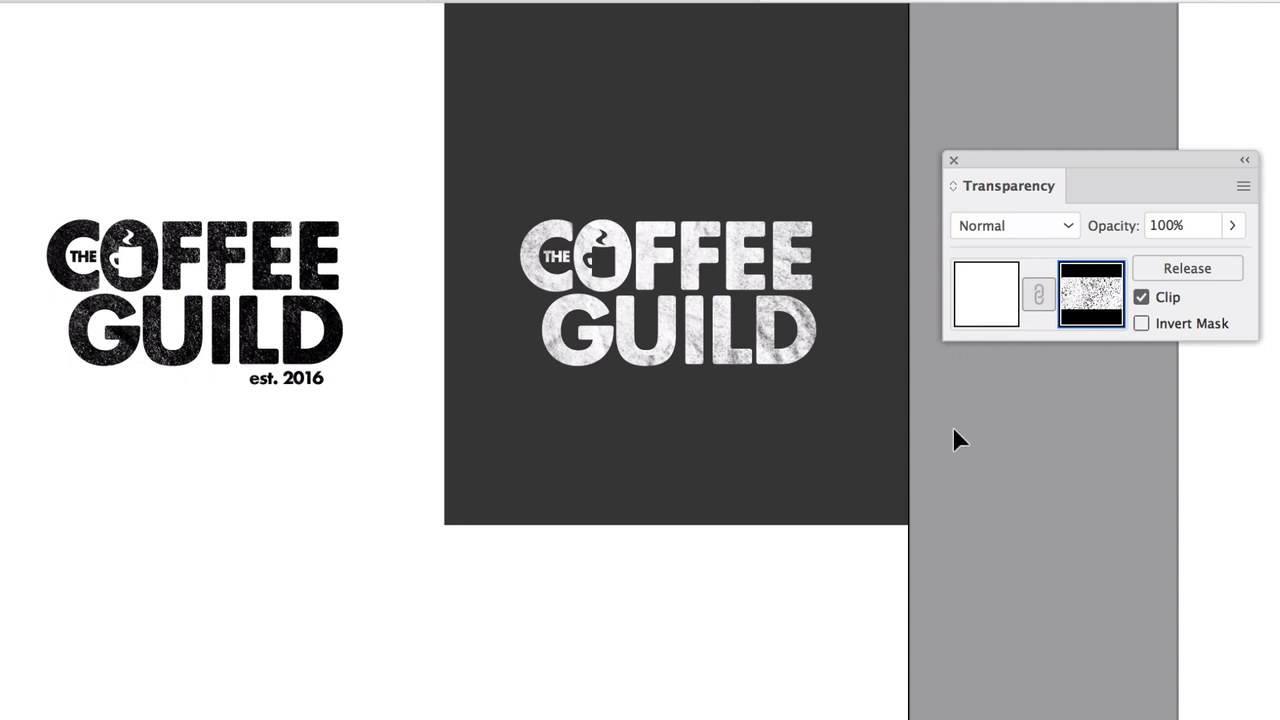
pyautogui.scroll(-2, 537, 672)
pyautogui.scroll(-6, 545, 675)
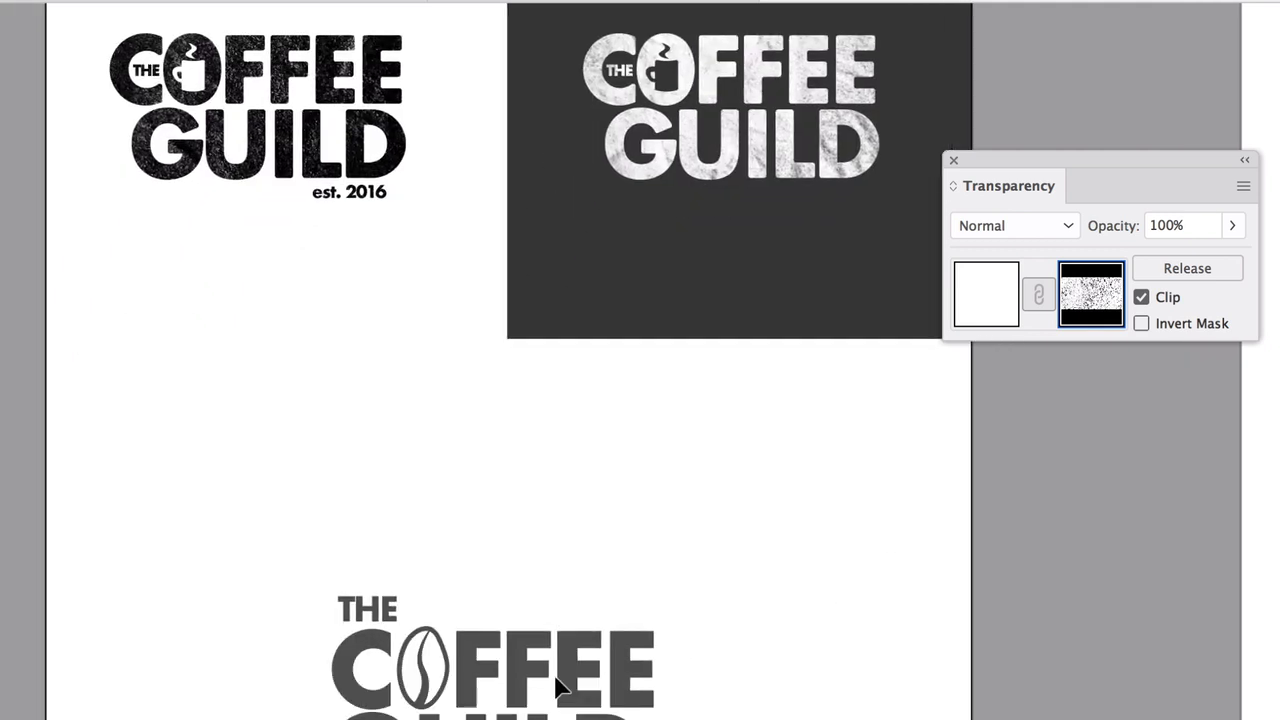
pyautogui.scroll(2, 564, 668)
pyautogui.scroll(-3, 545, 625)
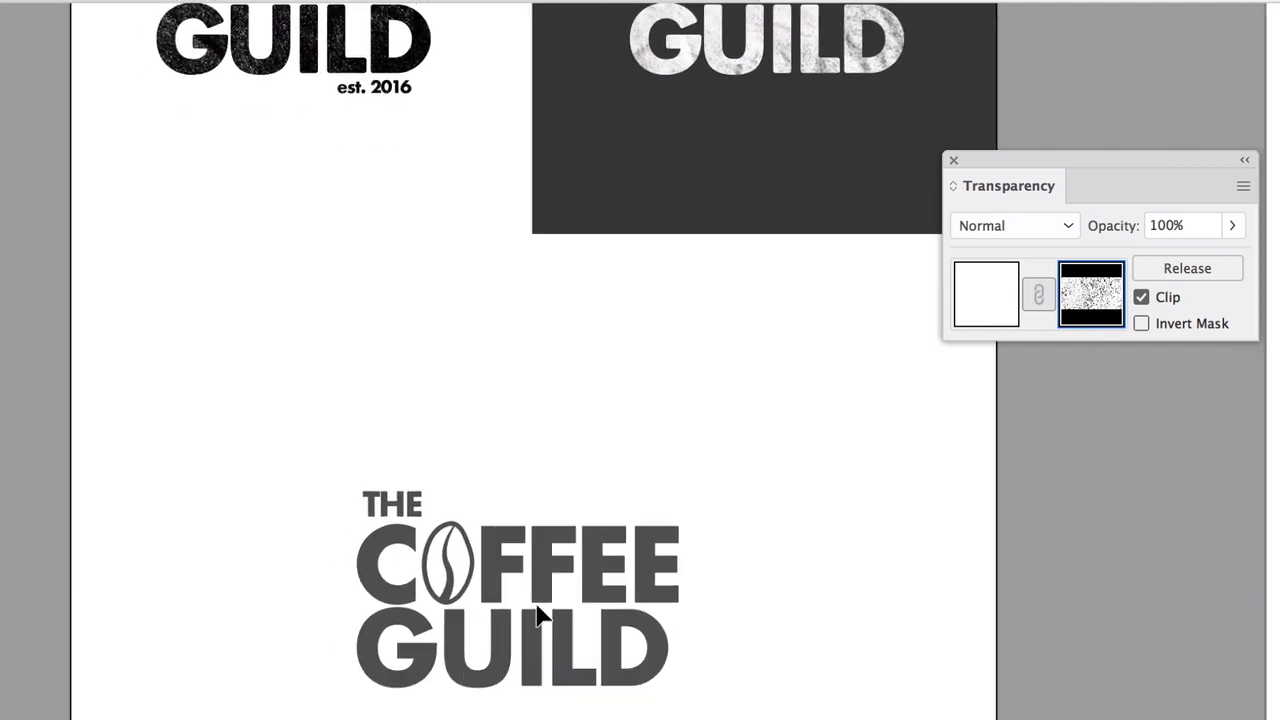
pyautogui.moveTo(301, 339); pyautogui.dragTo(760, 611)
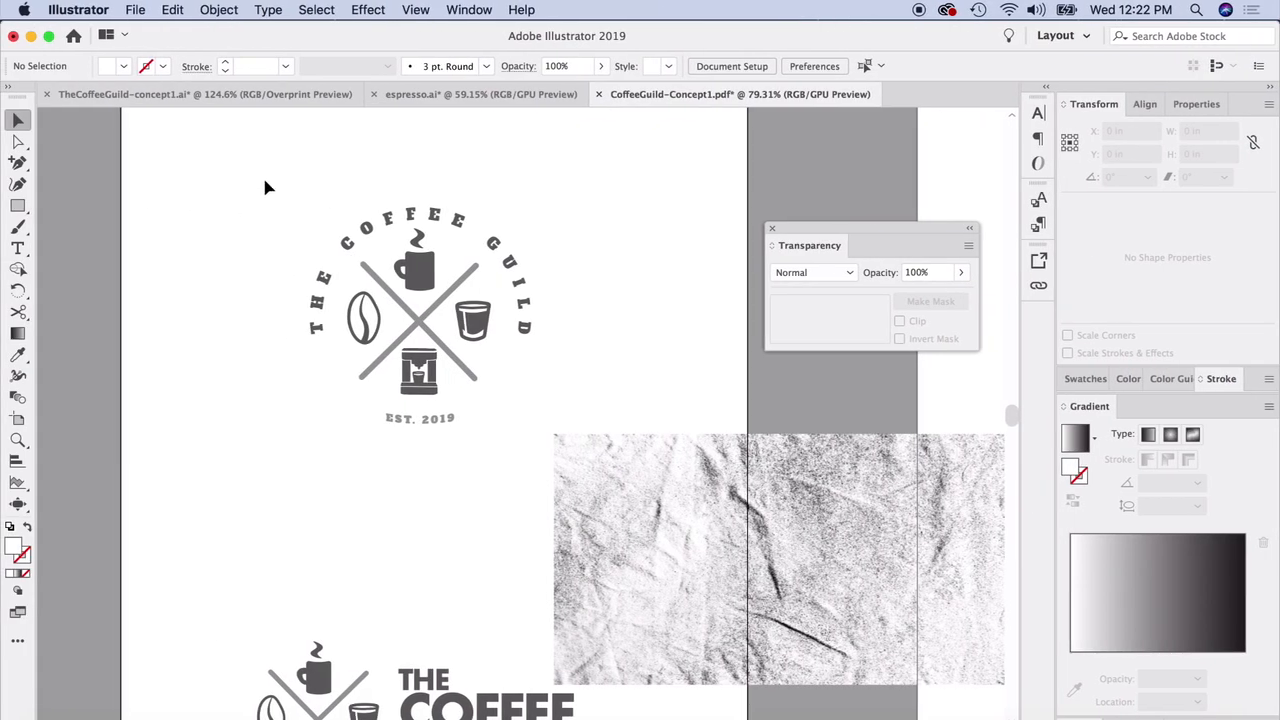
# Step: Select the circular four-icon badge logo and convert its curved text to outlines
pyautogui.moveTo(287, 168); pyautogui.dragTo(575, 420)
pyautogui.rightClick(350, 206)
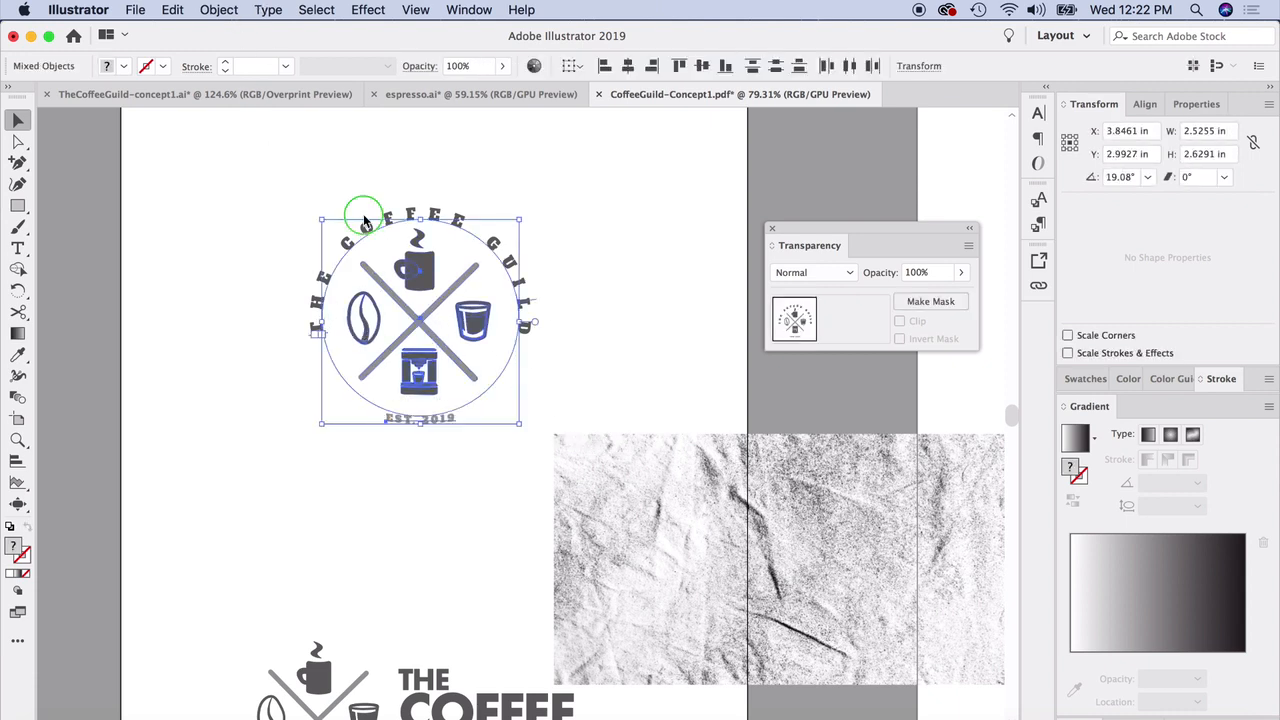
pyautogui.click(258, 9)
pyautogui.moveTo(220, 8)
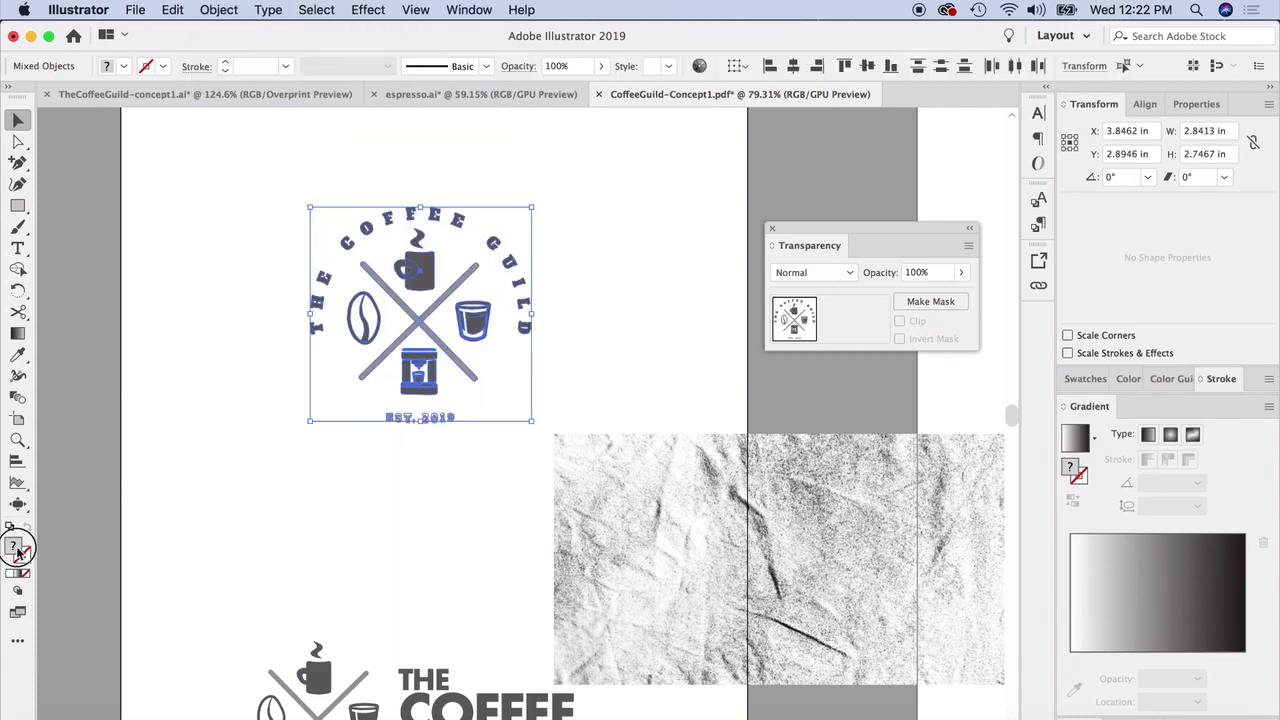
# Step: Fill the entire circular badge logo with black and deselect it
pyautogui.doubleClick(17, 548)
pyautogui.click(990, 442)
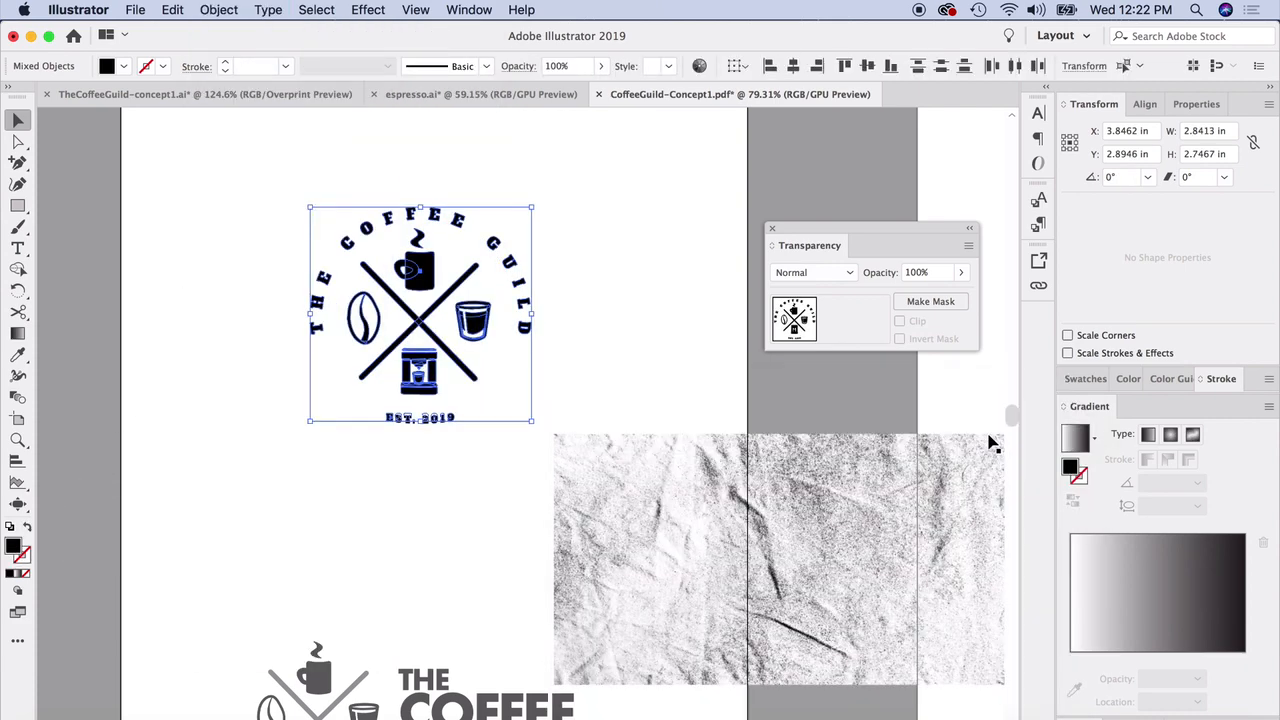
pyautogui.click(688, 243)
# Step: Place the wrinkled texture over the circular badge, select both and make an opacity mask
pyautogui.moveTo(679, 460); pyautogui.dragTo(336, 203)
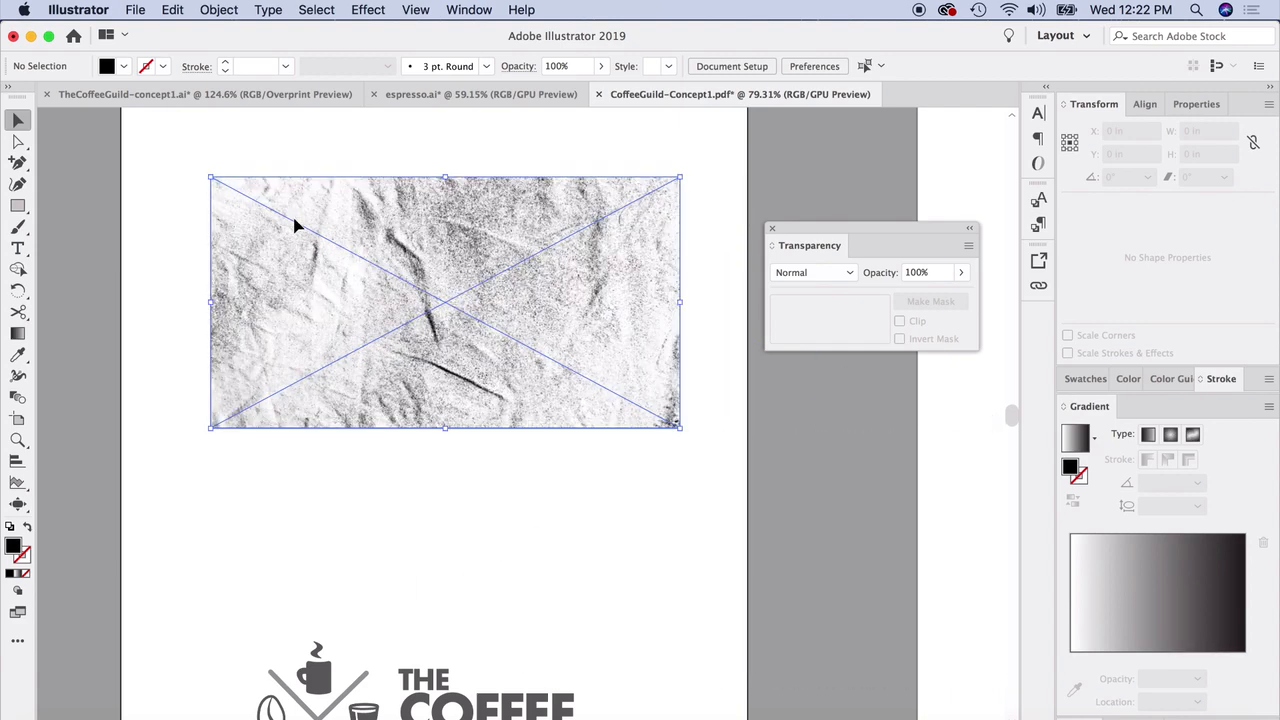
pyautogui.moveTo(168, 178); pyautogui.dragTo(658, 450)
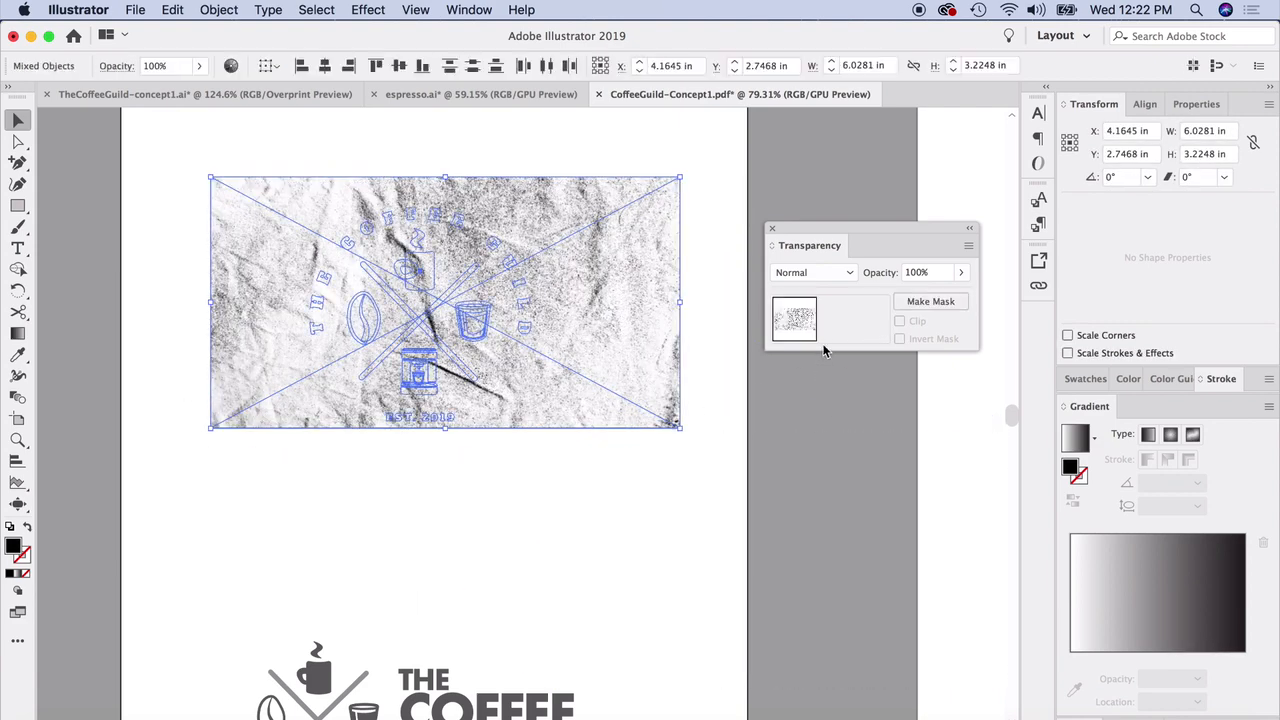
pyautogui.click(914, 301)
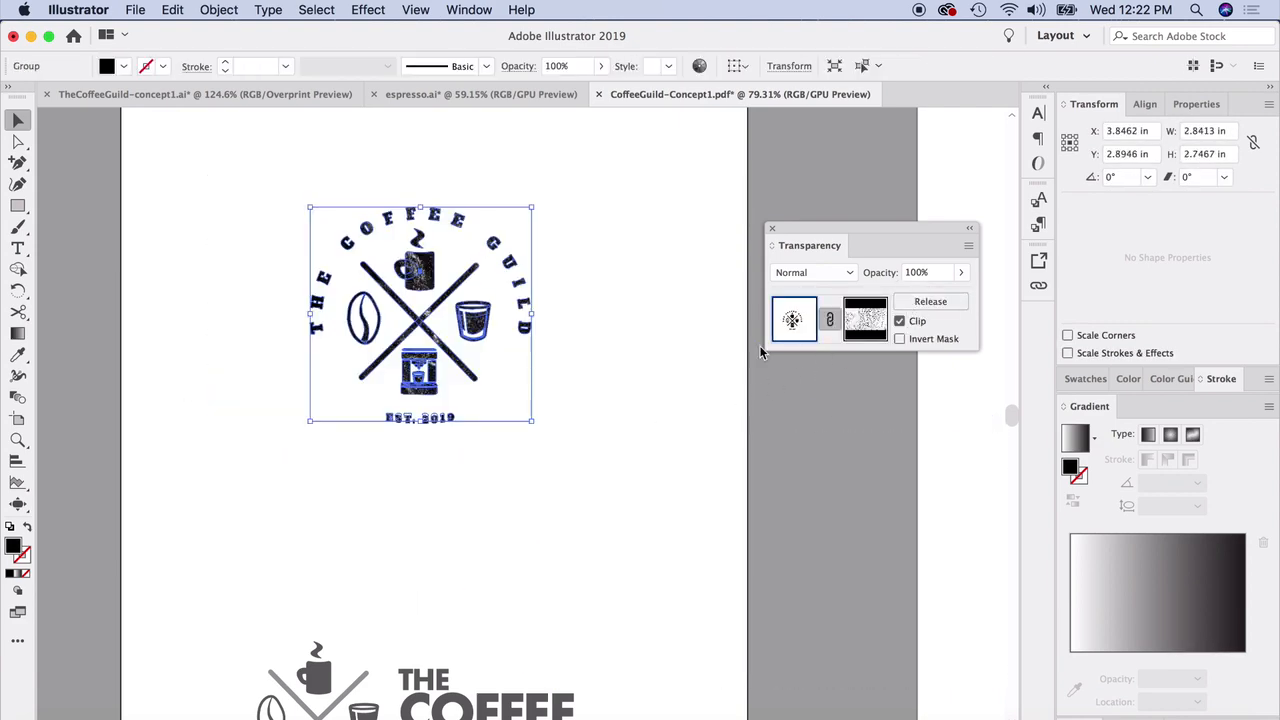
# Step: Reposition the wrinkled texture inside the opacity mask of the circular four-icon badge, covering its EST. 2019 text, and deselect it
pyautogui.click(866, 320)
pyautogui.moveTo(466, 248); pyautogui.dragTo(420, 241)
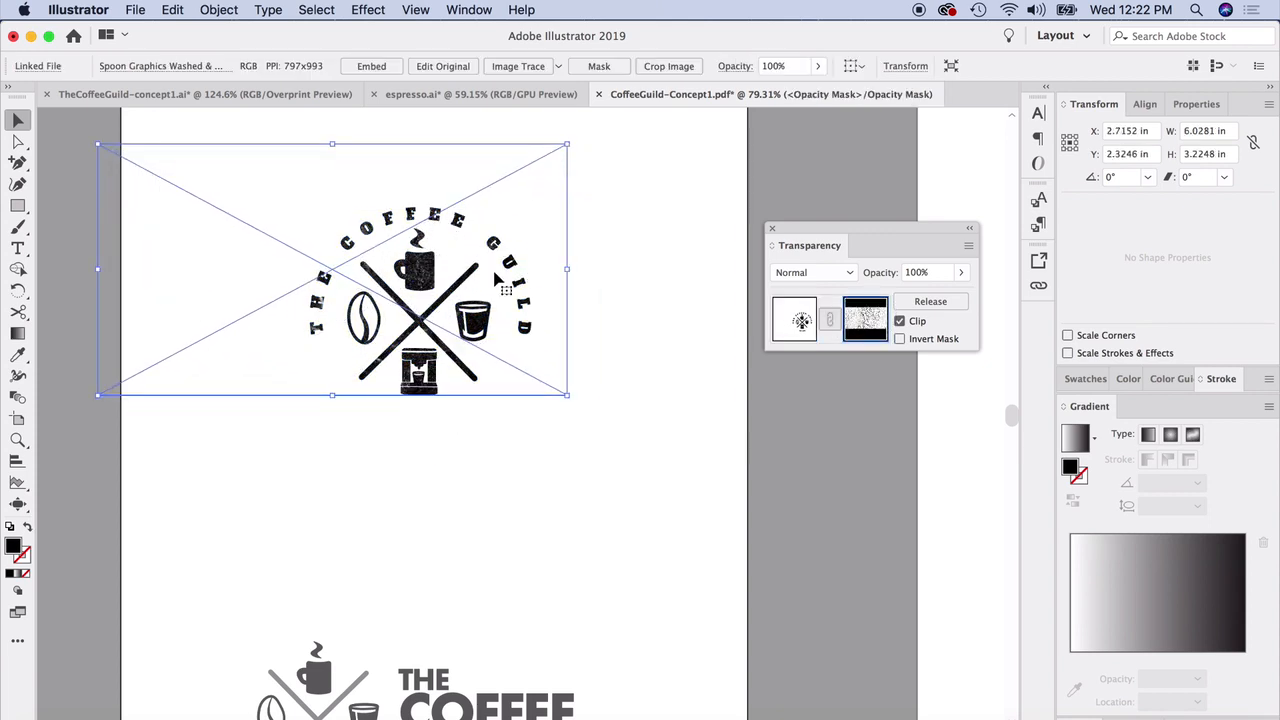
pyautogui.moveTo(497, 280); pyautogui.dragTo(481, 324)
pyautogui.click(70, 140)
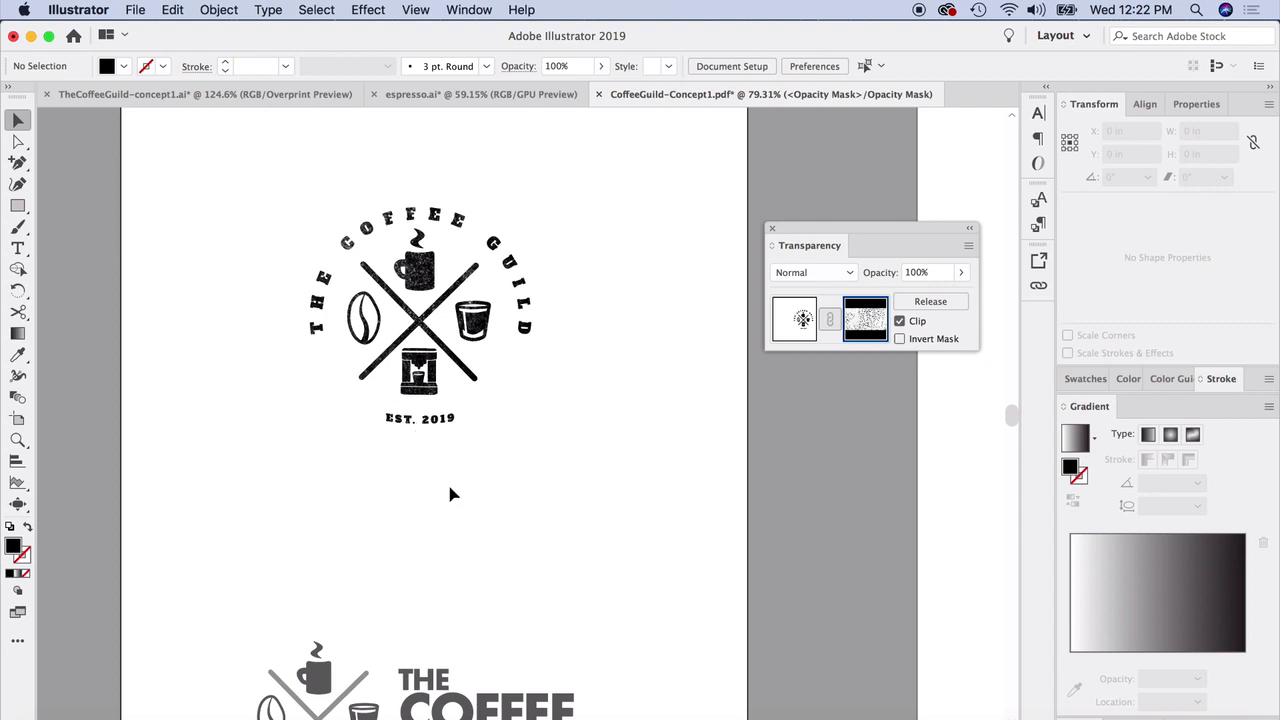
# Step: Place a copy of the textured four-icon badge beside the dark round coffee-cup badge on the other artboard
pyautogui.hscroll(10, 451, 477)
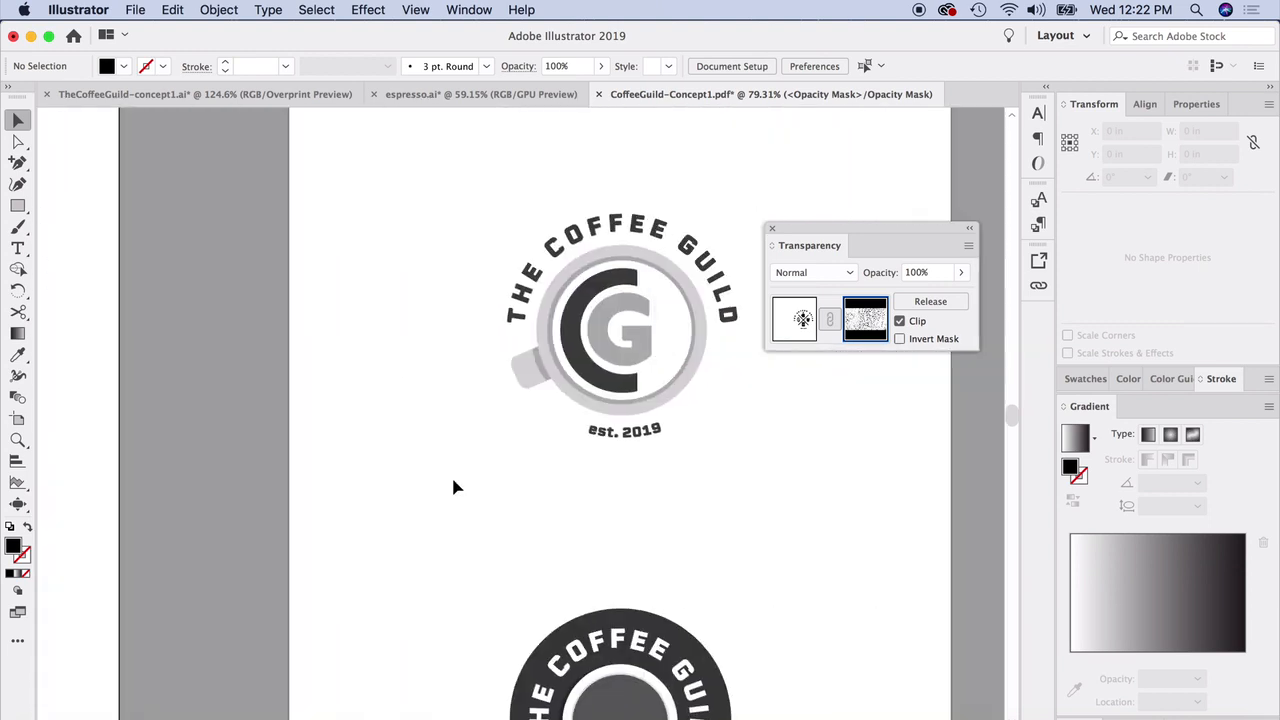
pyautogui.scroll(1, 452, 484)
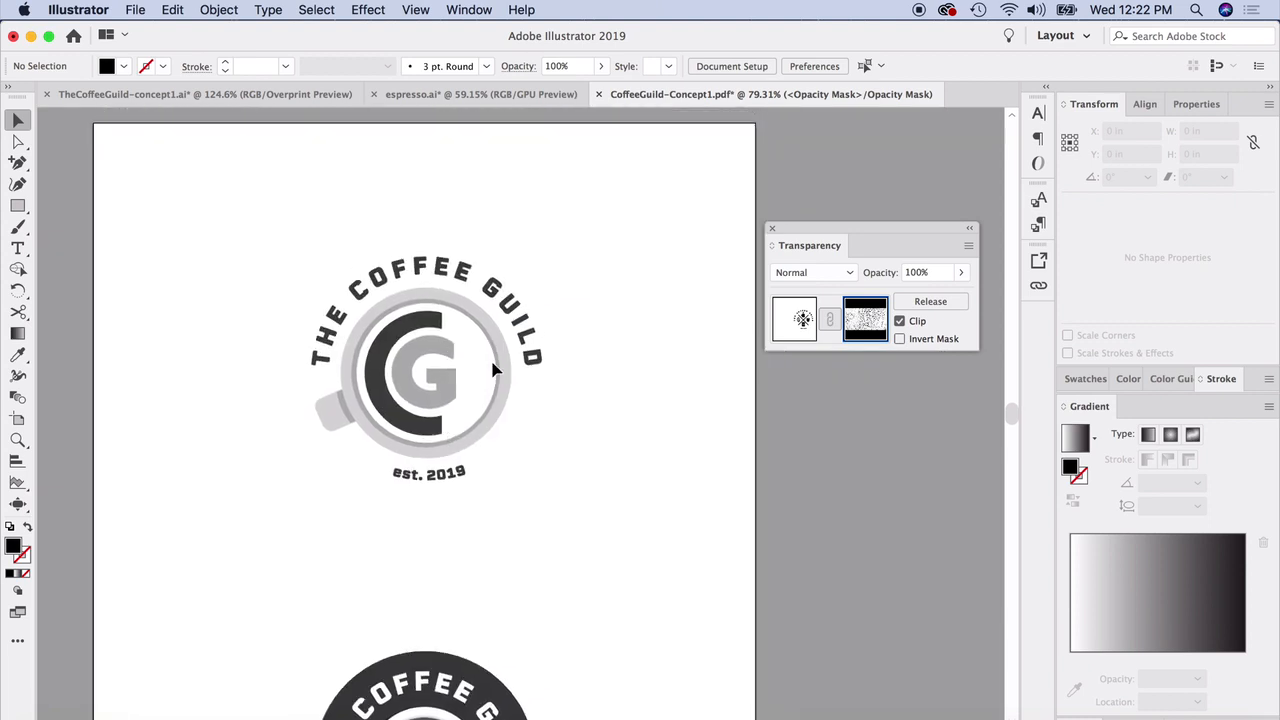
pyautogui.scroll(-10, 470, 425)
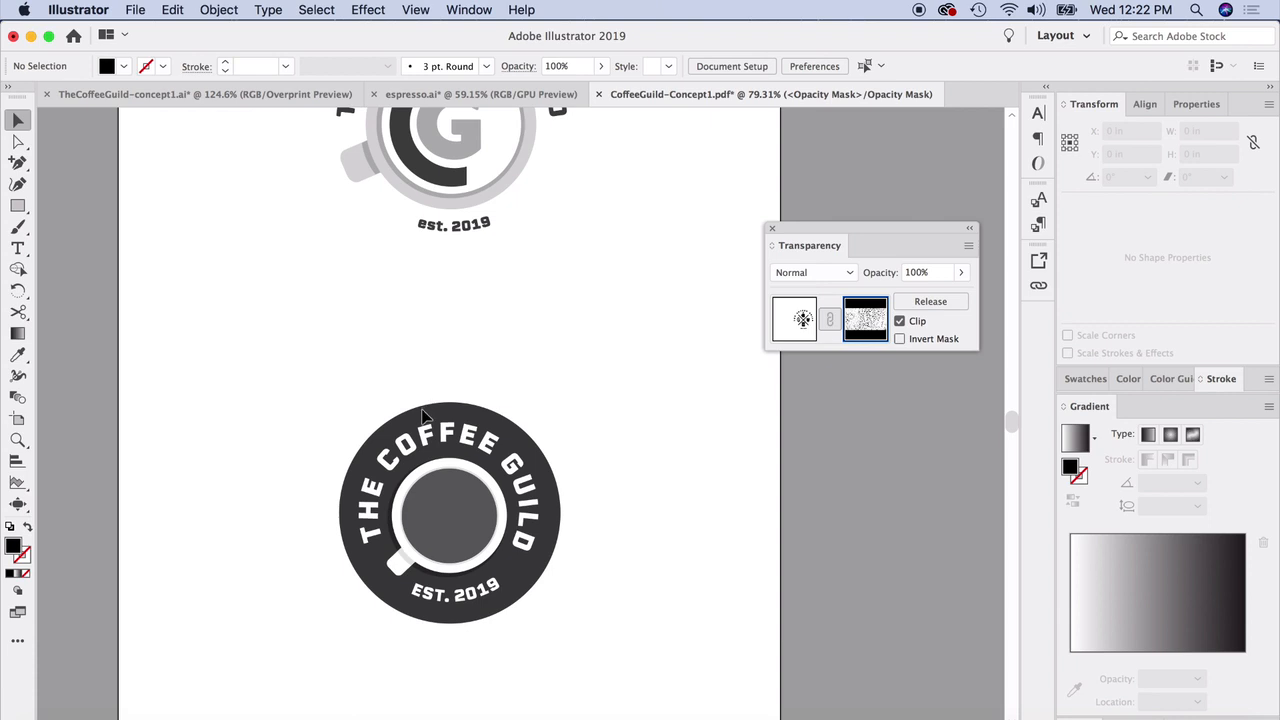
pyautogui.hscroll(-10, 408, 429)
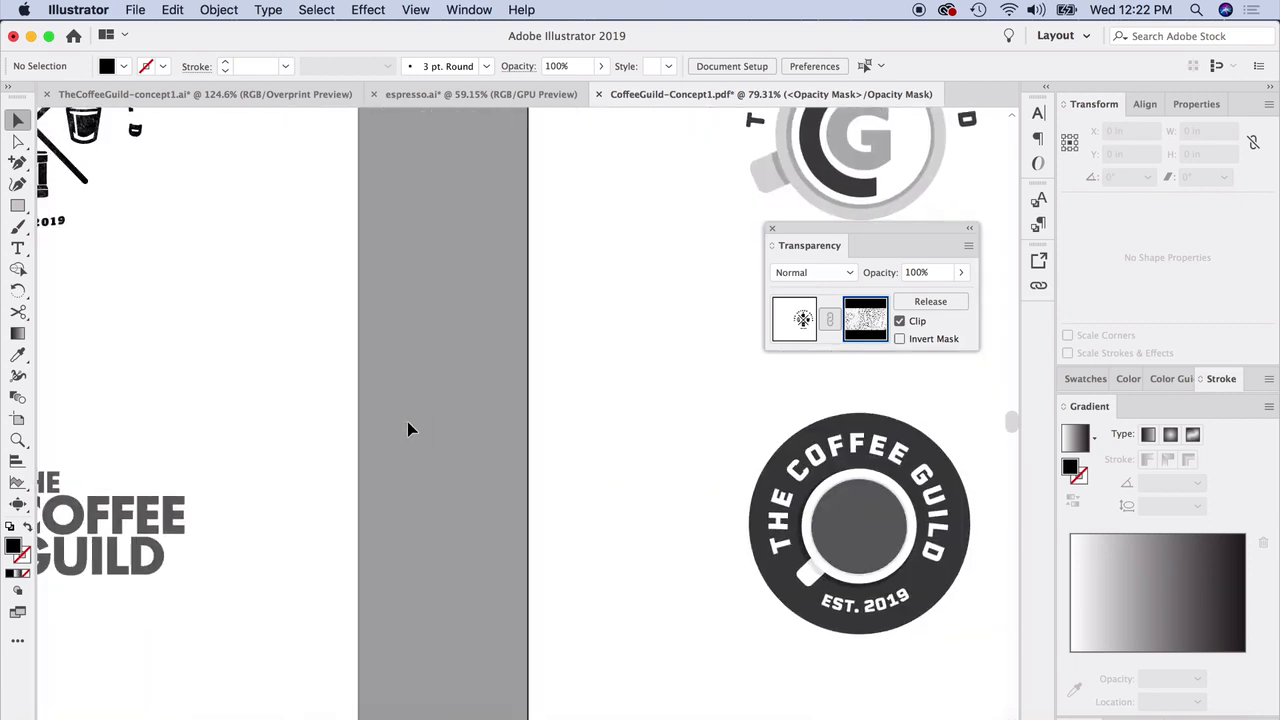
pyautogui.scroll(5, 408, 429)
pyautogui.click(200, 287)
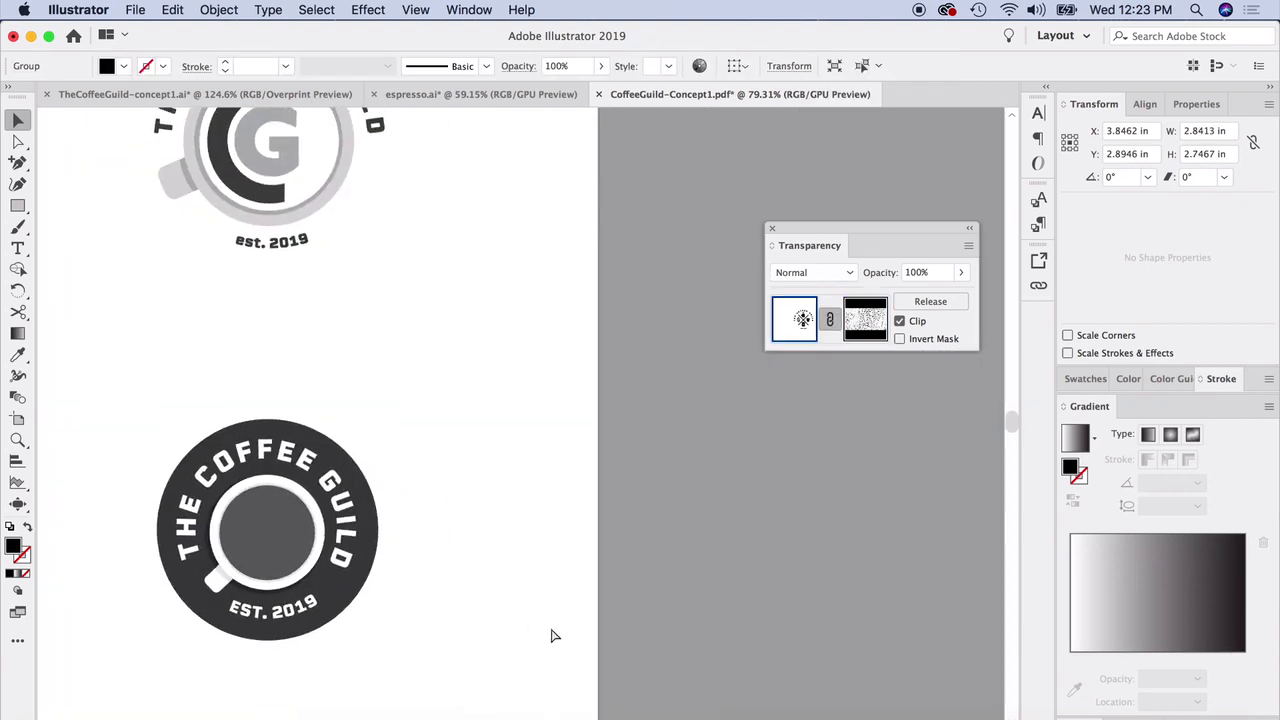
pyautogui.hotkey('ctrl', 'v')
pyautogui.moveTo(531, 437); pyautogui.dragTo(686, 475)
# Step: Release the copied badge's opacity mask, delete its badge artwork and move the freed wrinkled texture onto the dark round badge
pyautogui.click(929, 303)
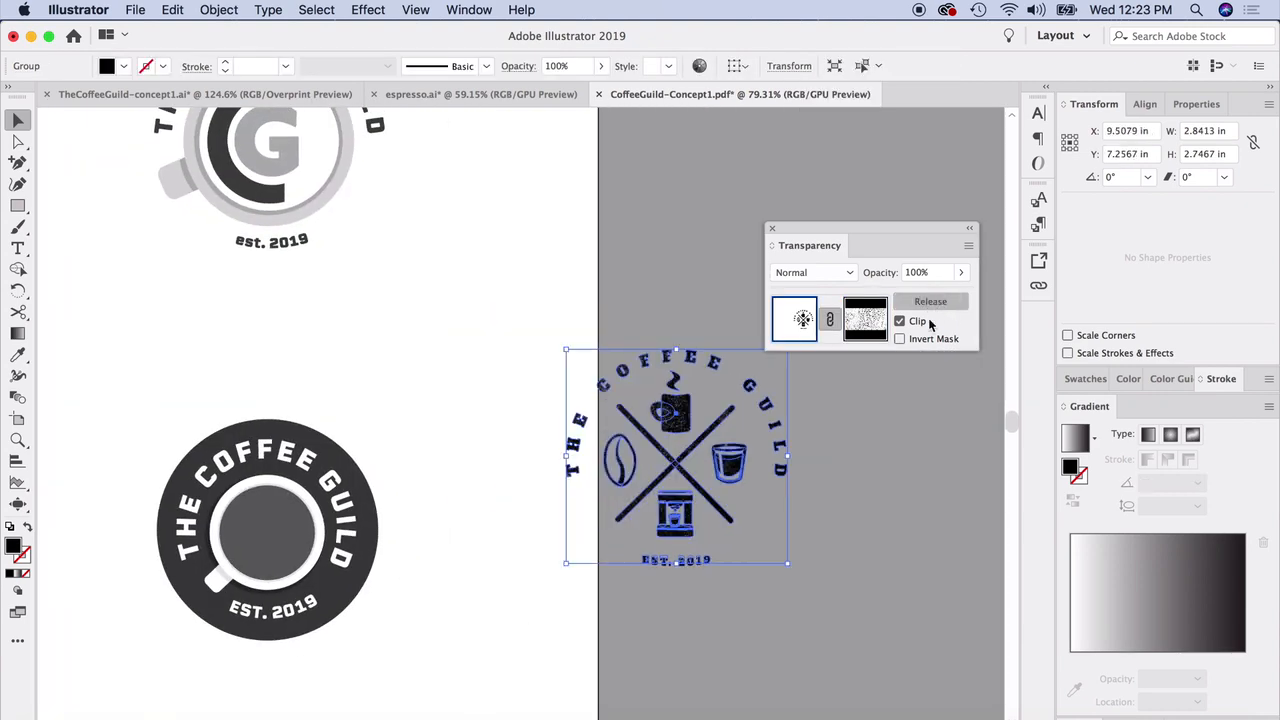
pyautogui.click(868, 457)
pyautogui.moveTo(673, 414); pyautogui.dragTo(341, 457)
pyautogui.moveTo(558, 335); pyautogui.dragTo(833, 582)
pyautogui.press('Delete')
pyautogui.moveTo(365, 557); pyautogui.dragTo(411, 595)
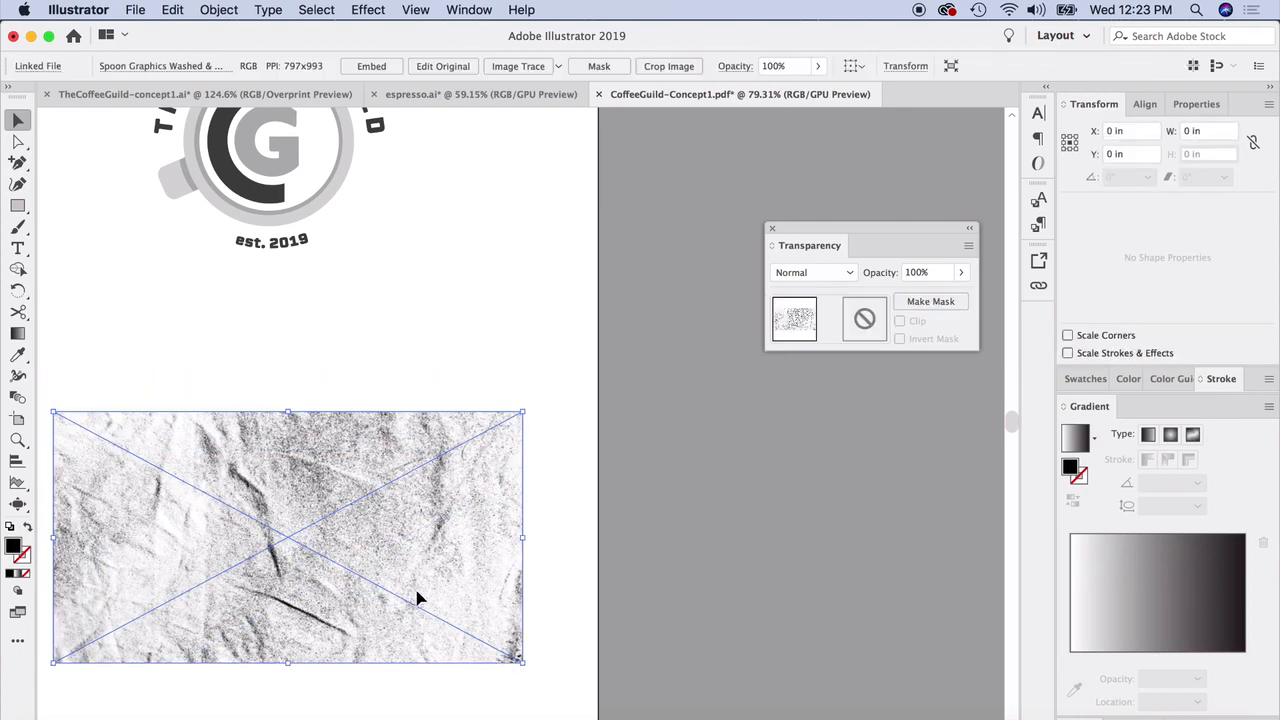
# Step: Mask the dark outer circle of the round coffee-cup badge with the wrinkled texture placed over it
pyautogui.hscroll(-5, 430, 588)
pyautogui.moveTo(490, 412); pyautogui.dragTo(523, 187)
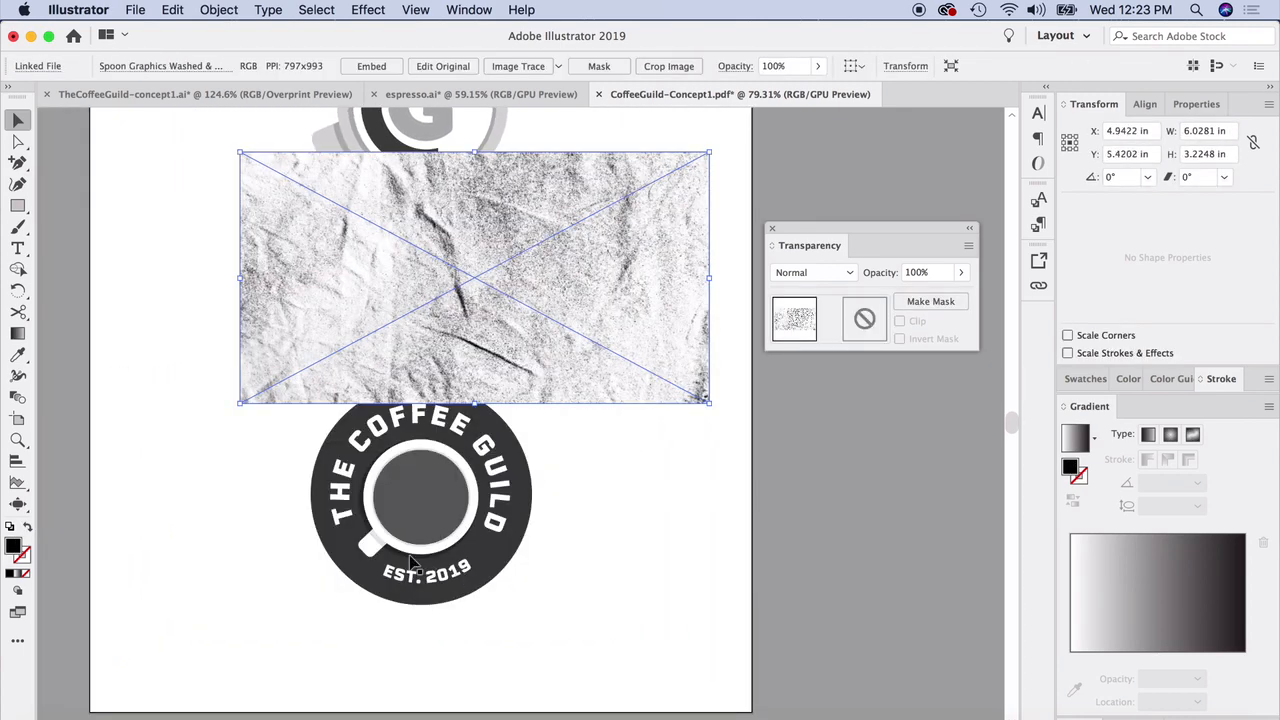
pyautogui.click(330, 548)
pyautogui.moveTo(418, 342); pyautogui.dragTo(407, 476)
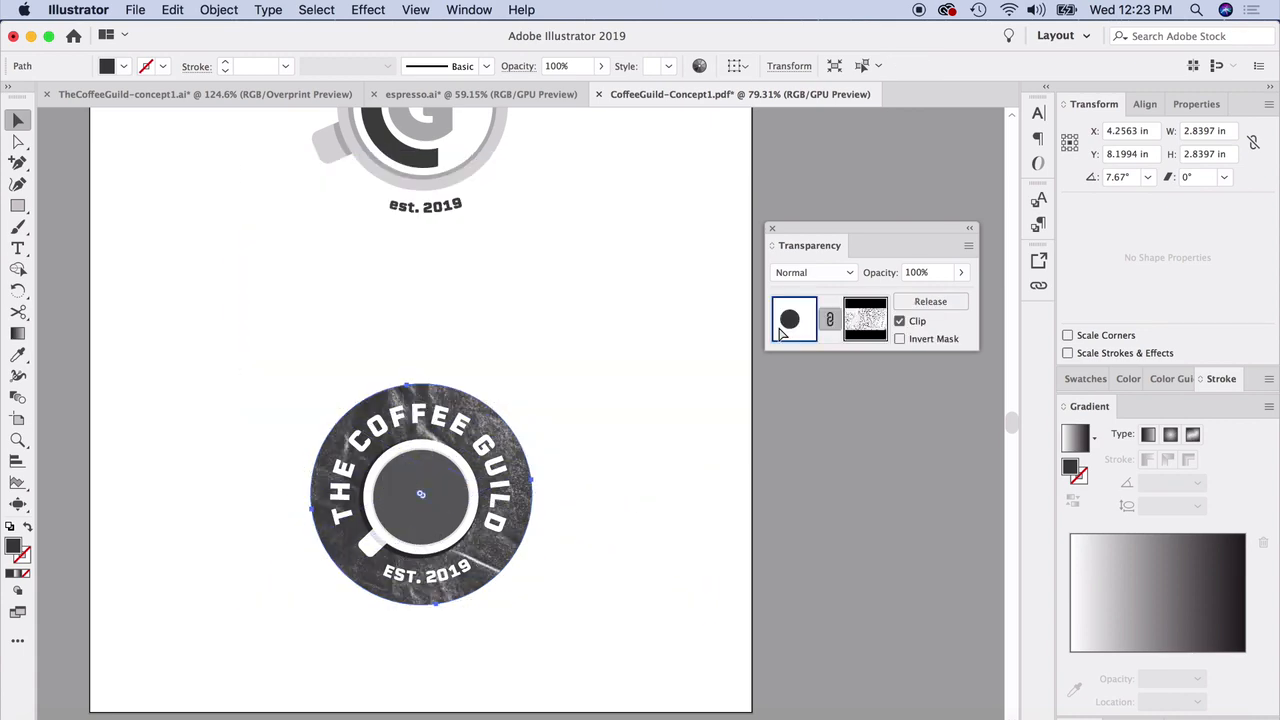
# Step: Change the fill of the round badge's masked outer circle to black
pyautogui.click(784, 331)
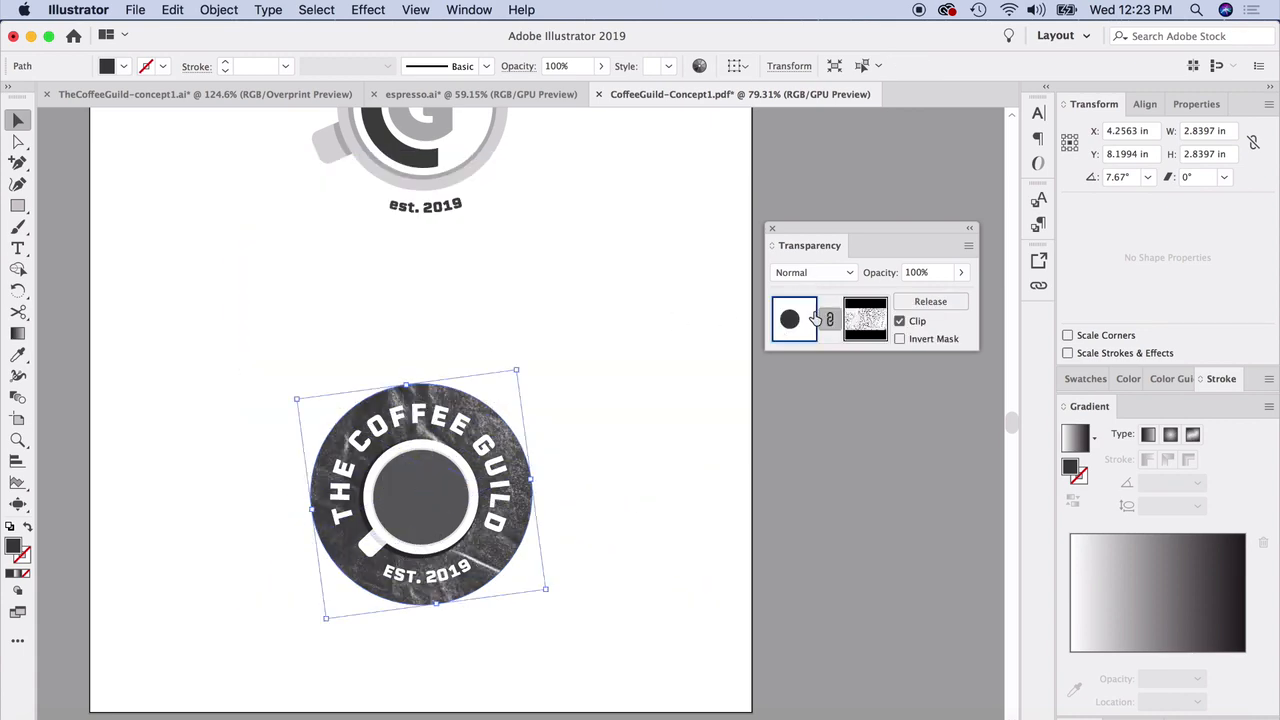
pyautogui.doubleClick(17, 548)
pyautogui.moveTo(640, 597); pyautogui.dragTo(586, 672)
pyautogui.click(1014, 441)
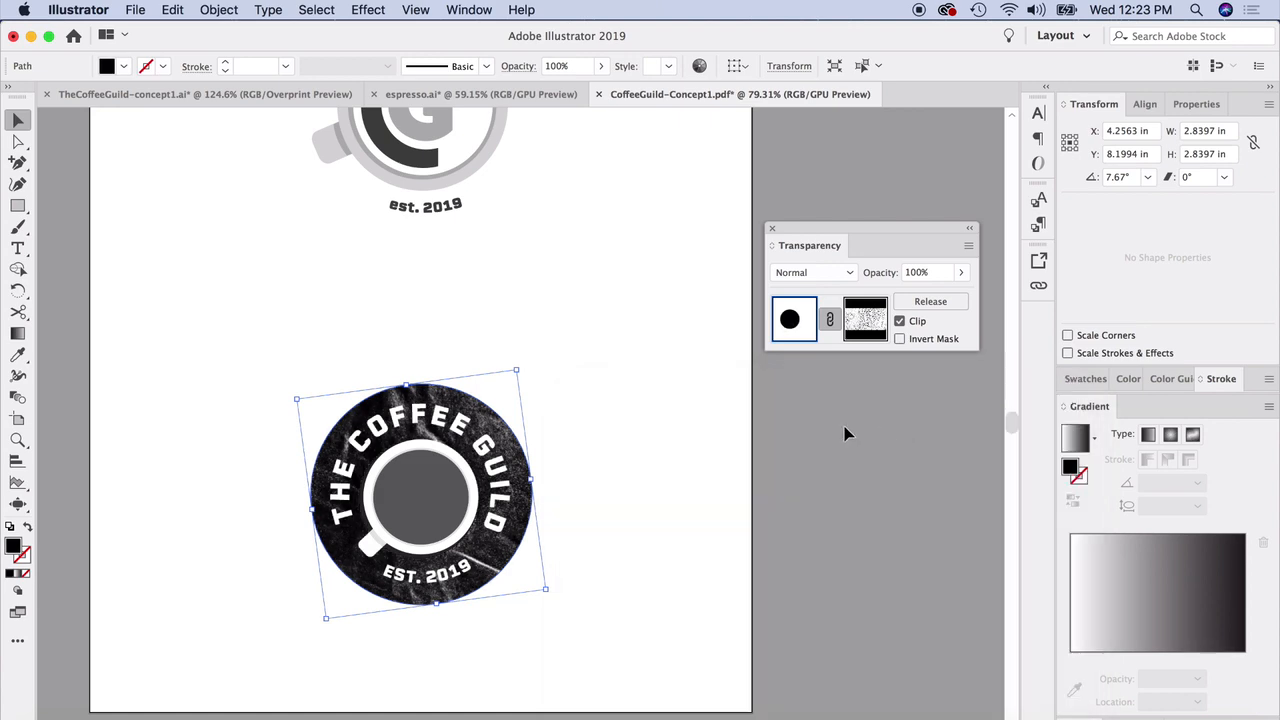
# Step: Edit the black circle's opacity mask, rotating the wrinkled texture clockwise and scaling it down over the badge, and deselect it
pyautogui.press('a')
pyautogui.click(396, 353)
pyautogui.click(491, 402)
pyautogui.click(428, 432)
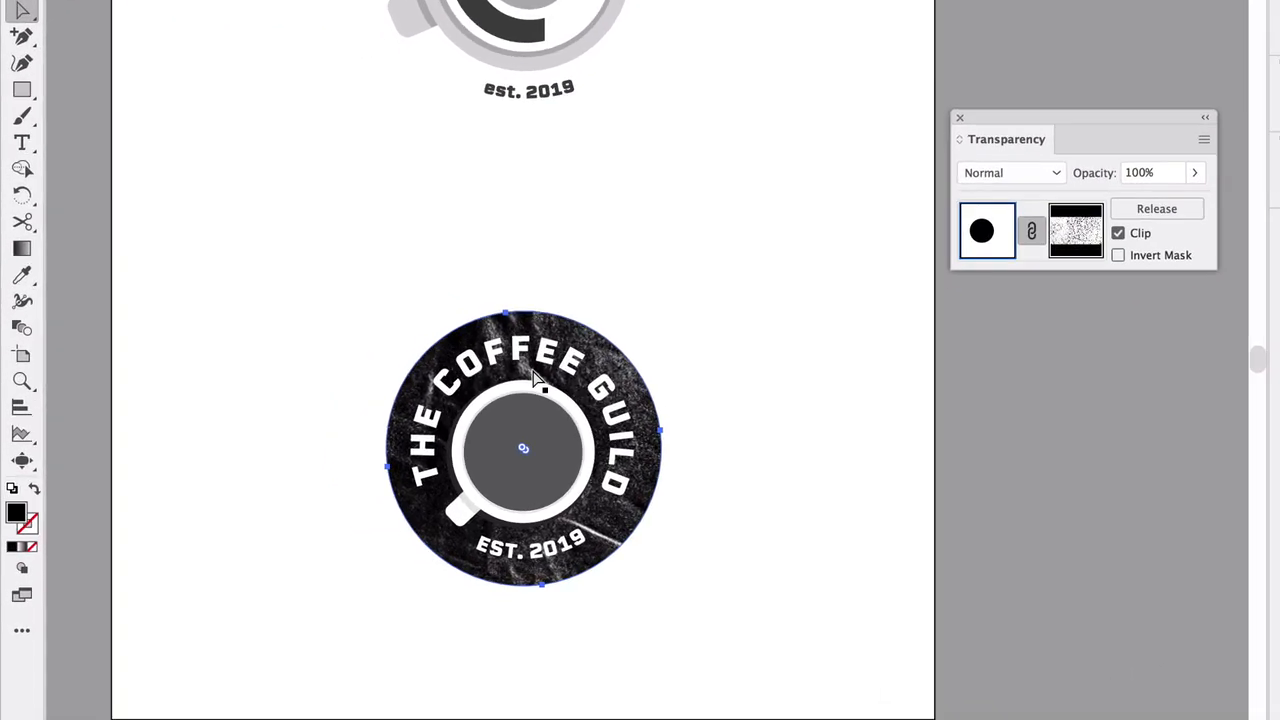
pyautogui.click(1075, 230)
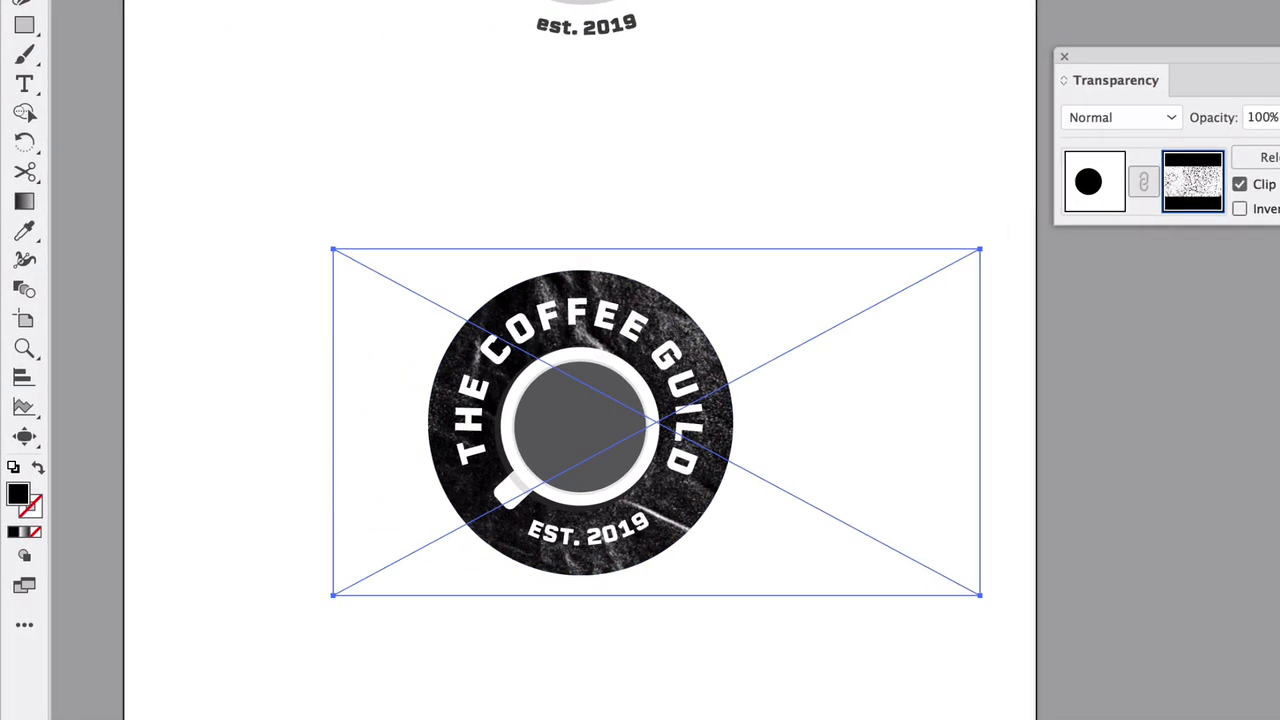
pyautogui.press('v')
pyautogui.moveTo(984, 594); pyautogui.dragTo(883, 572)
pyautogui.moveTo(343, 256); pyautogui.dragTo(420, 240)
pyautogui.moveTo(295, 463); pyautogui.dragTo(257, 483)
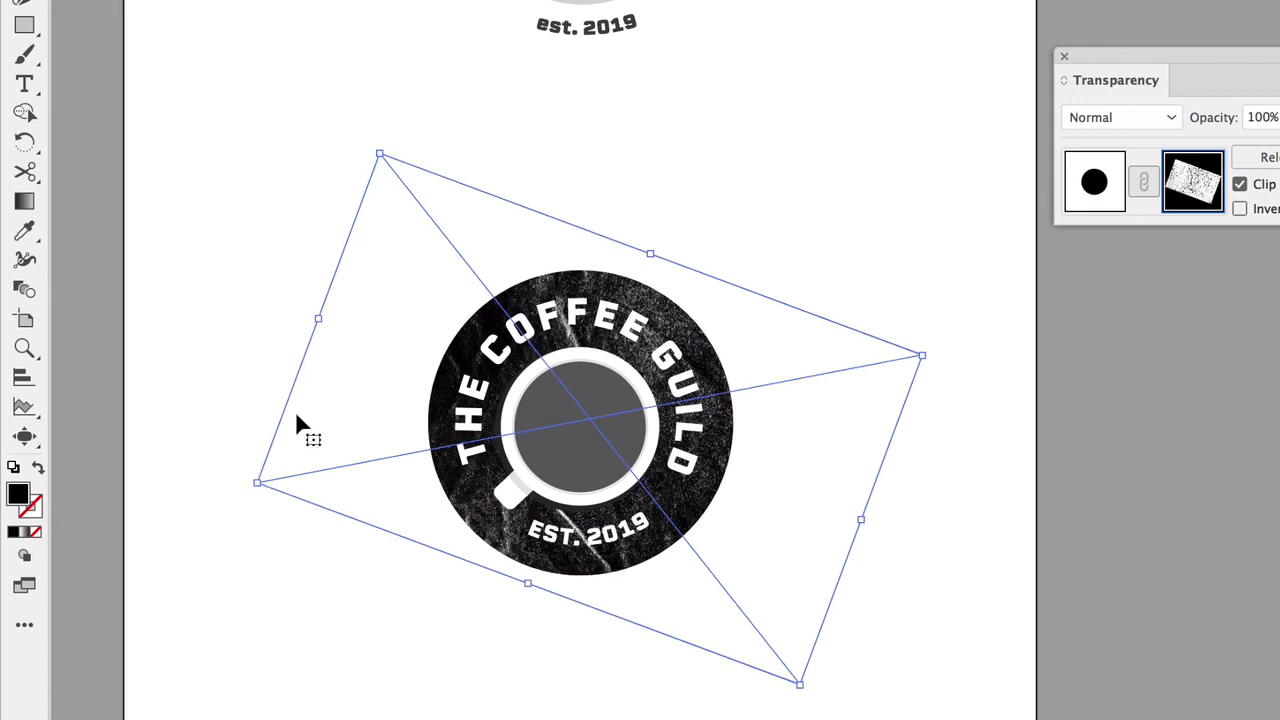
pyautogui.moveTo(380, 152); pyautogui.dragTo(468, 213)
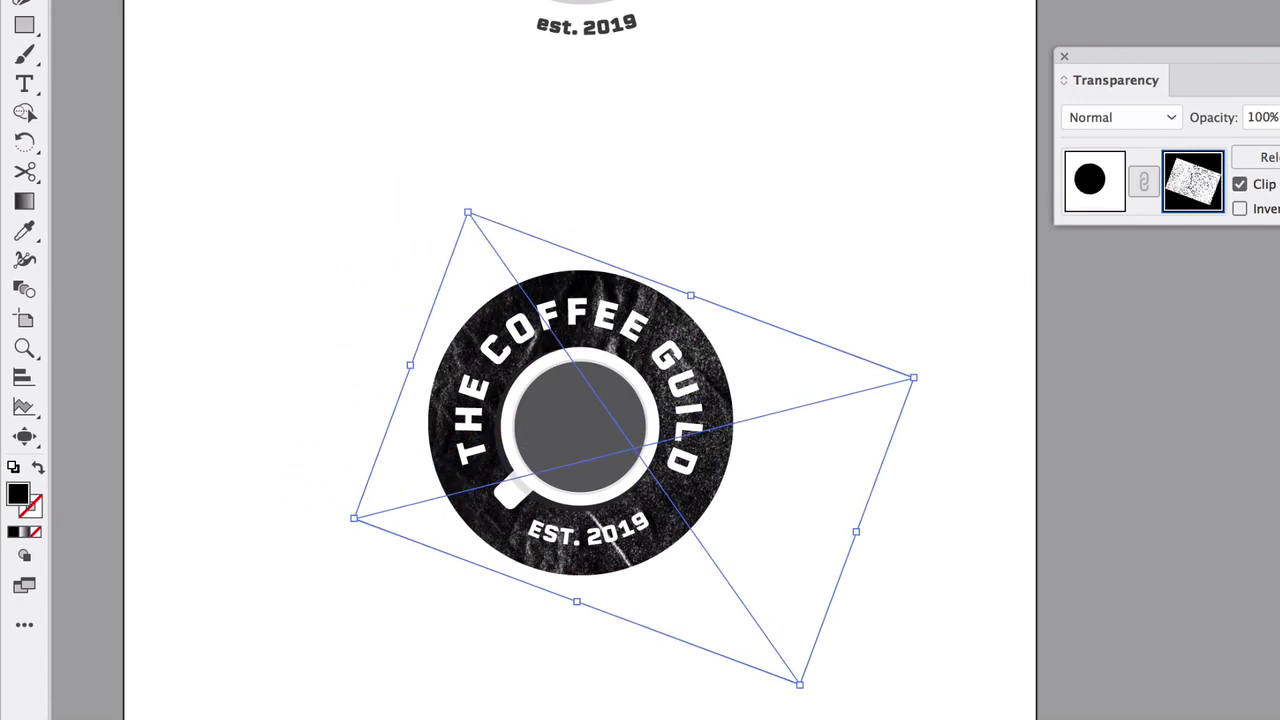
pyautogui.click(315, 213)
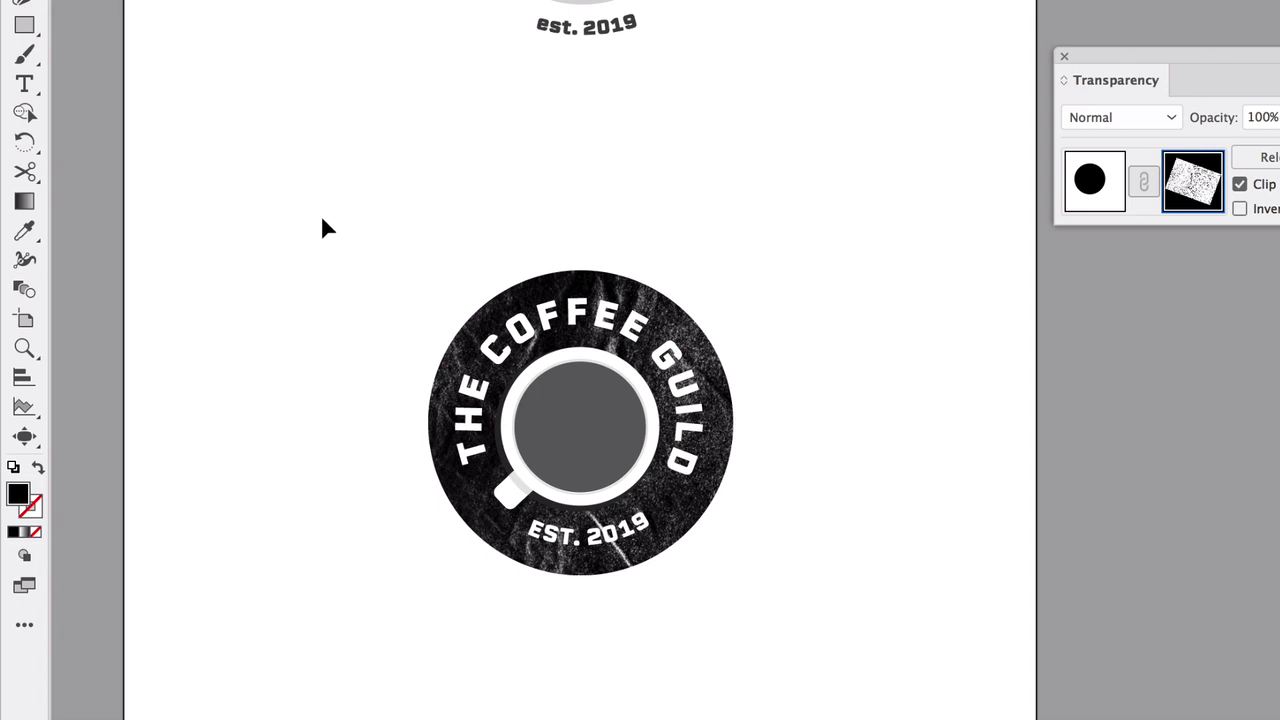
# Step: Look over the textured and untextured Coffee Guild logo concepts across the artboards
pyautogui.scroll(5, 783, 290)
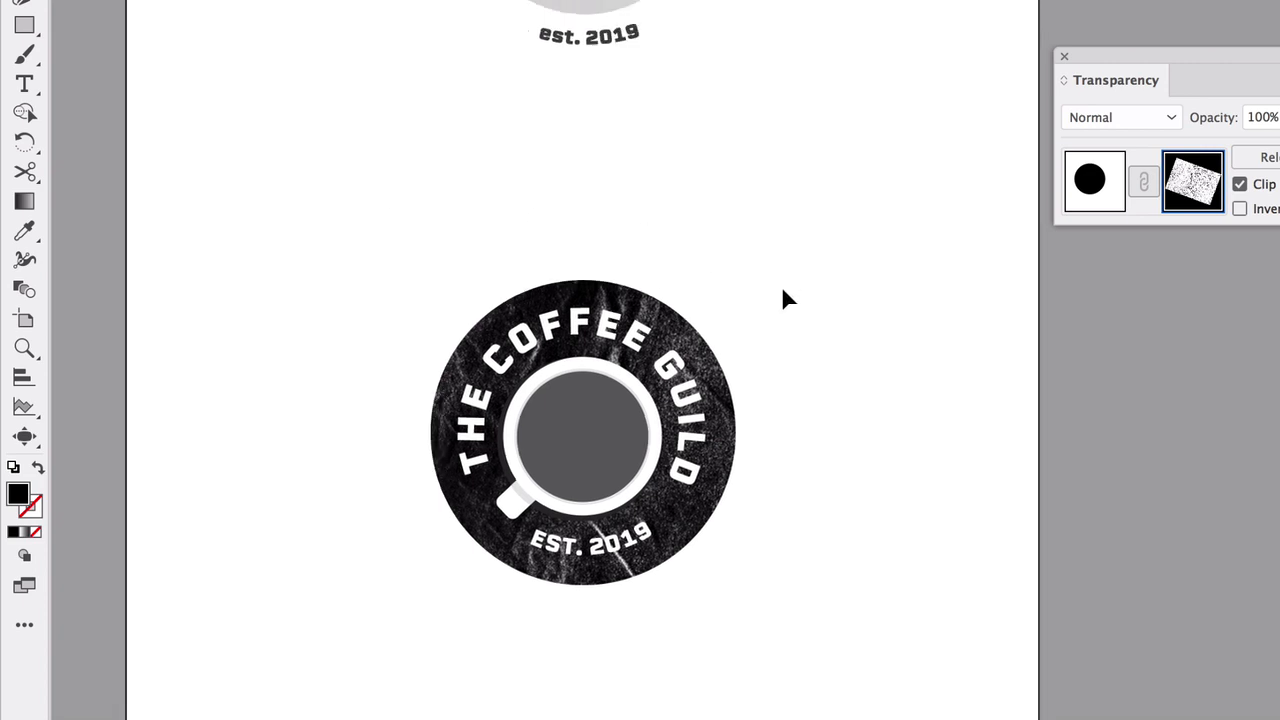
pyautogui.scroll(-4, 784, 290)
pyautogui.hscroll(-1, 784, 290)
pyautogui.hscroll(-3, 784, 298)
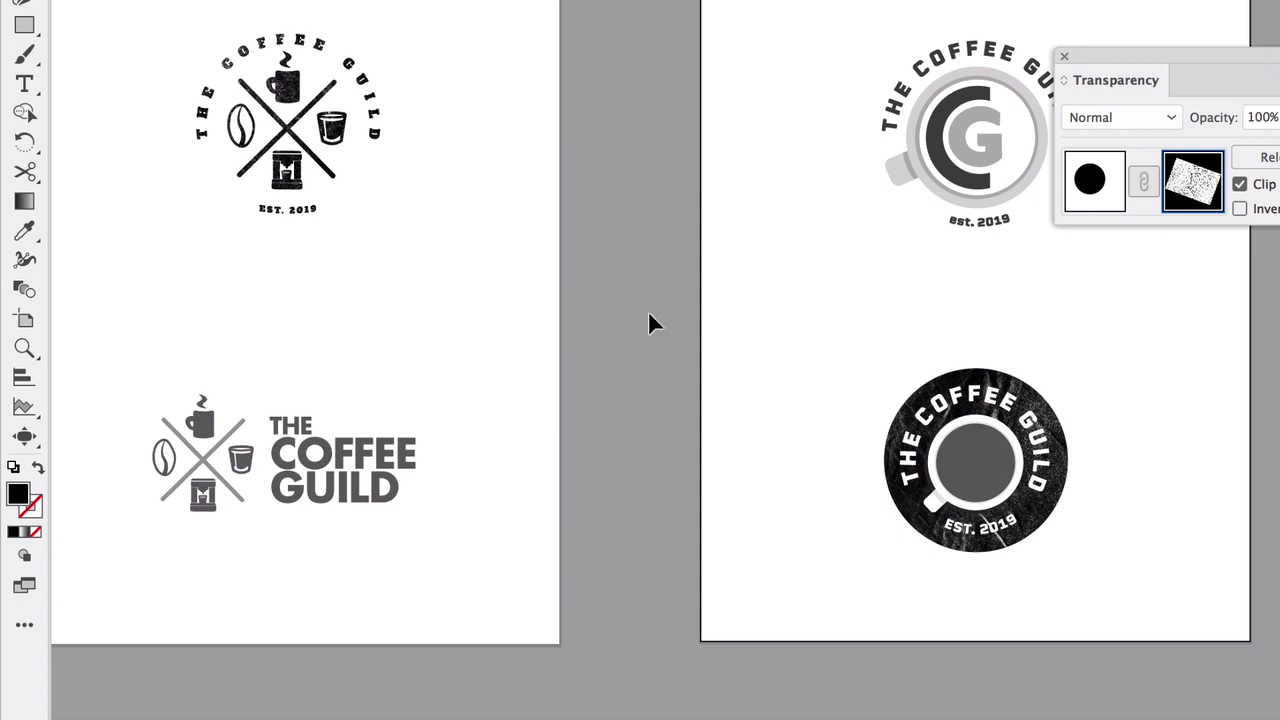
pyautogui.hscroll(-6, 650, 320)
pyautogui.hscroll(-2, 648, 323)
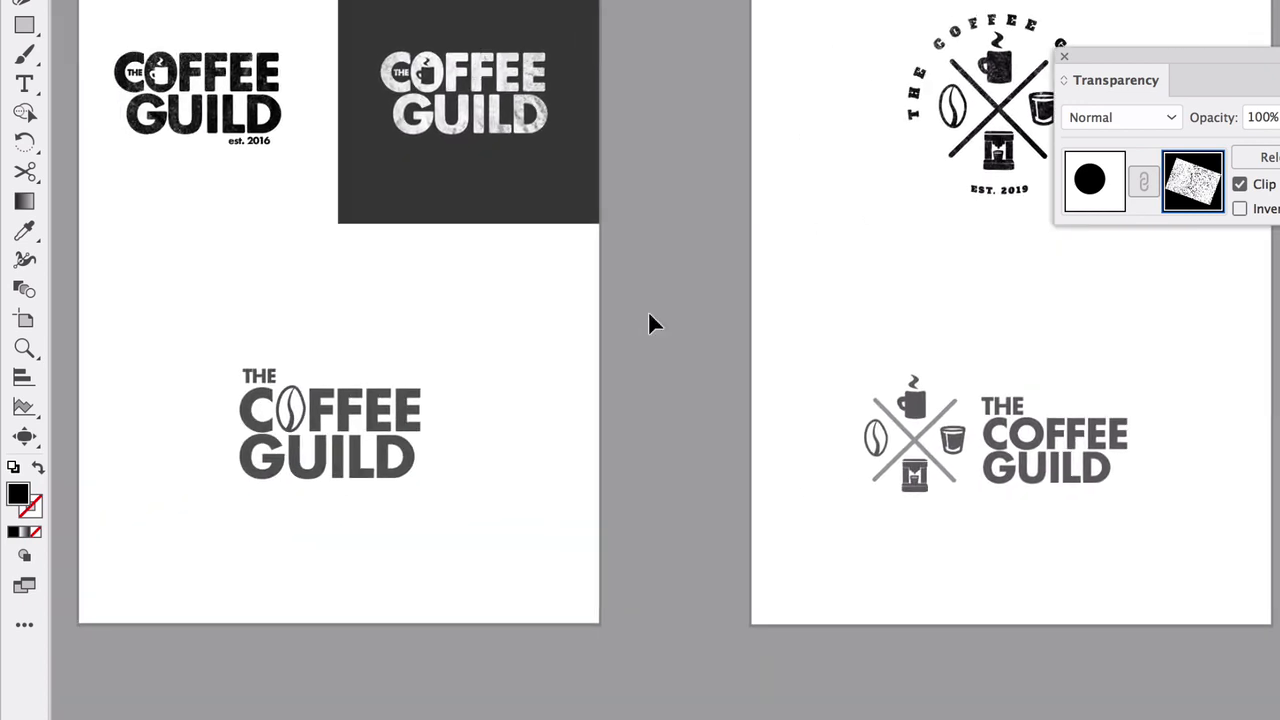
pyautogui.hscroll(-2, 648, 323)
pyautogui.scroll(1, 648, 323)
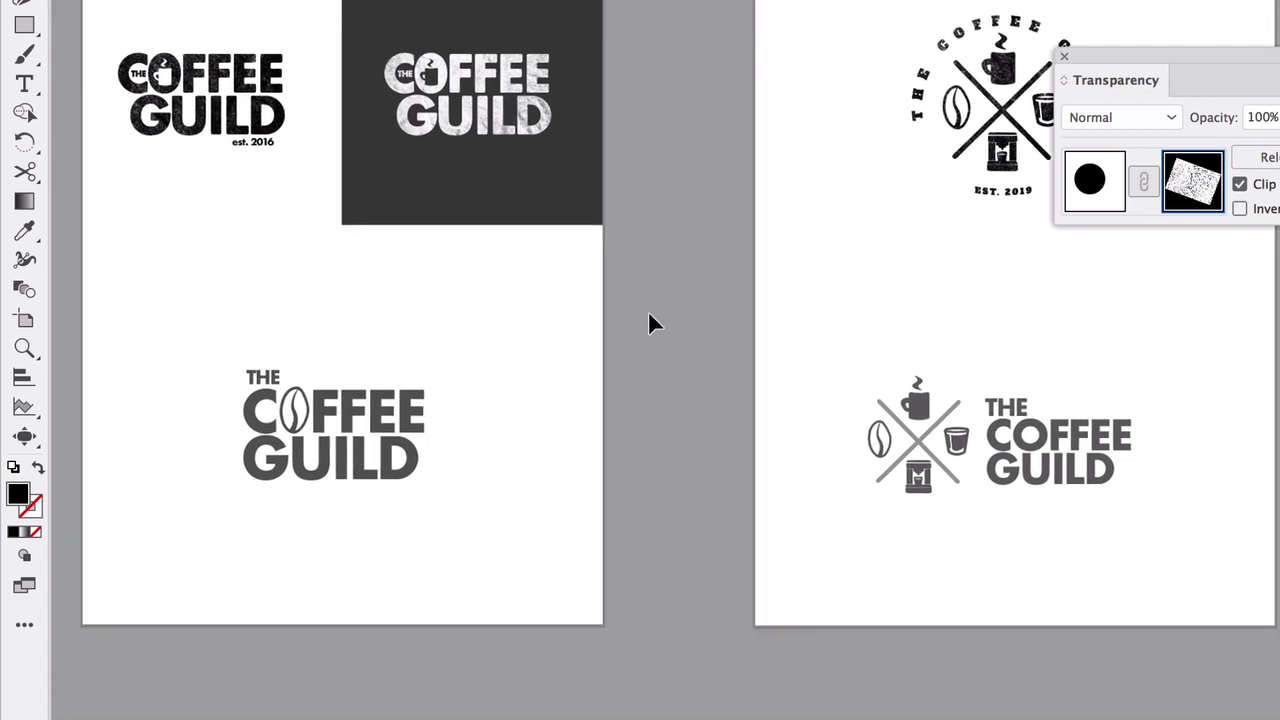
pyautogui.hscroll(-3, 649, 314)
pyautogui.scroll(1, 649, 314)
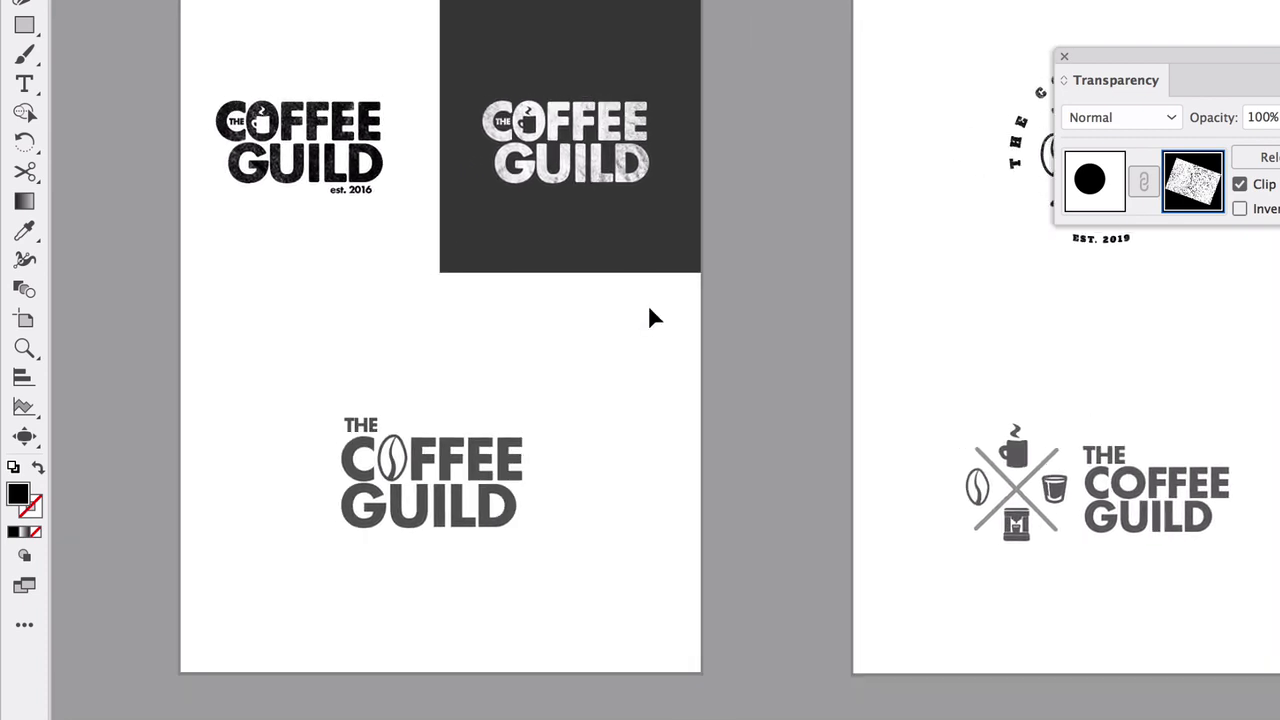